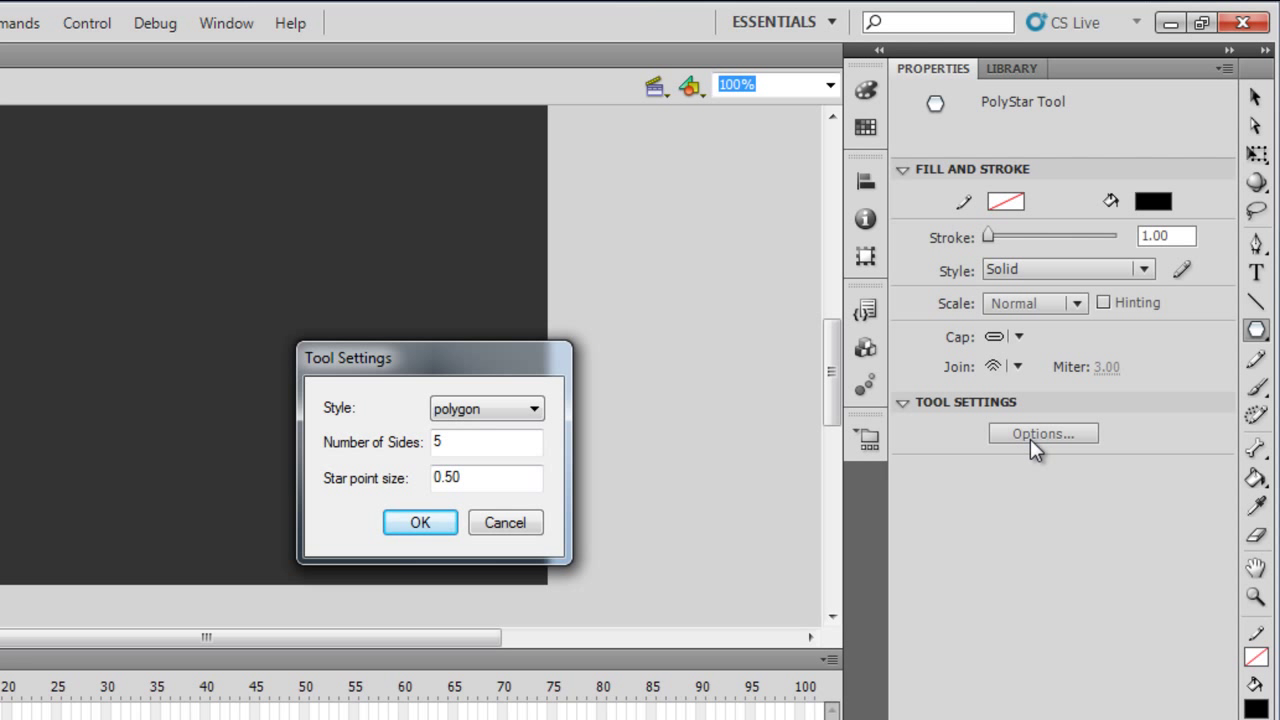
Configure the PolyStar Tool to draw a star with 5 sides and a star point size of .2.
left_click(486, 409)
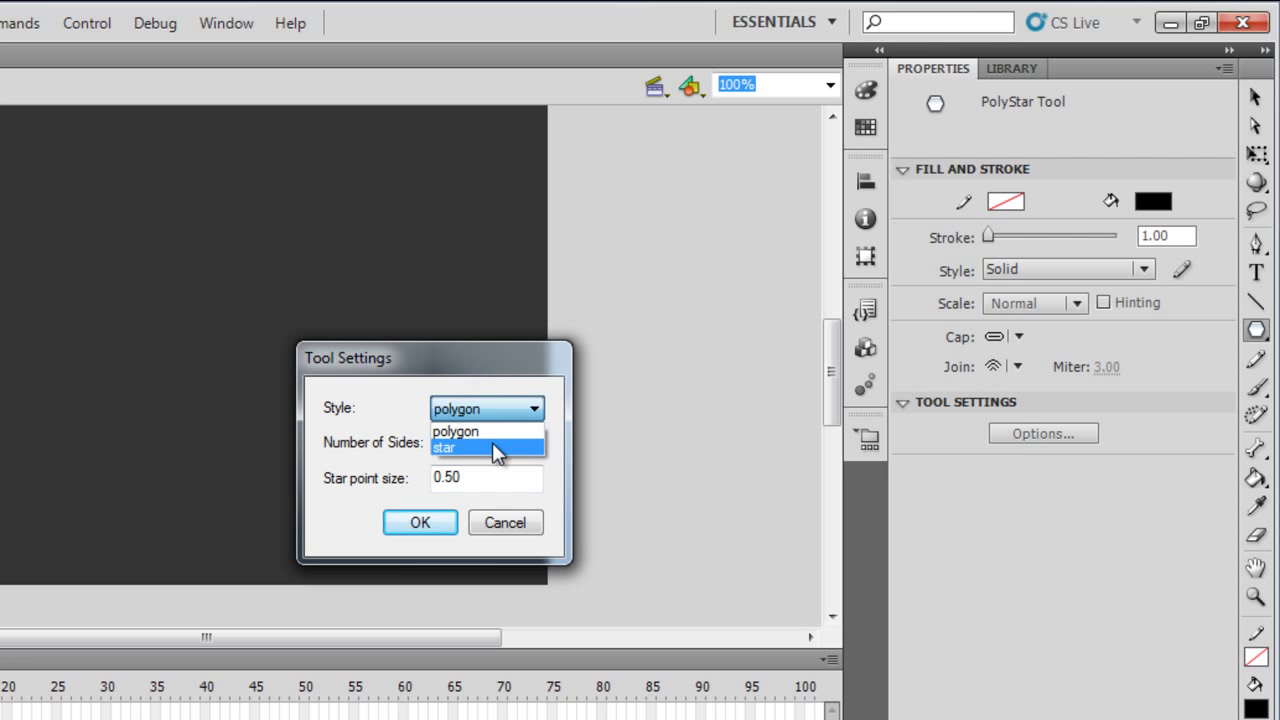
left_click(493, 447)
left_click(494, 443)
left_click(497, 480)
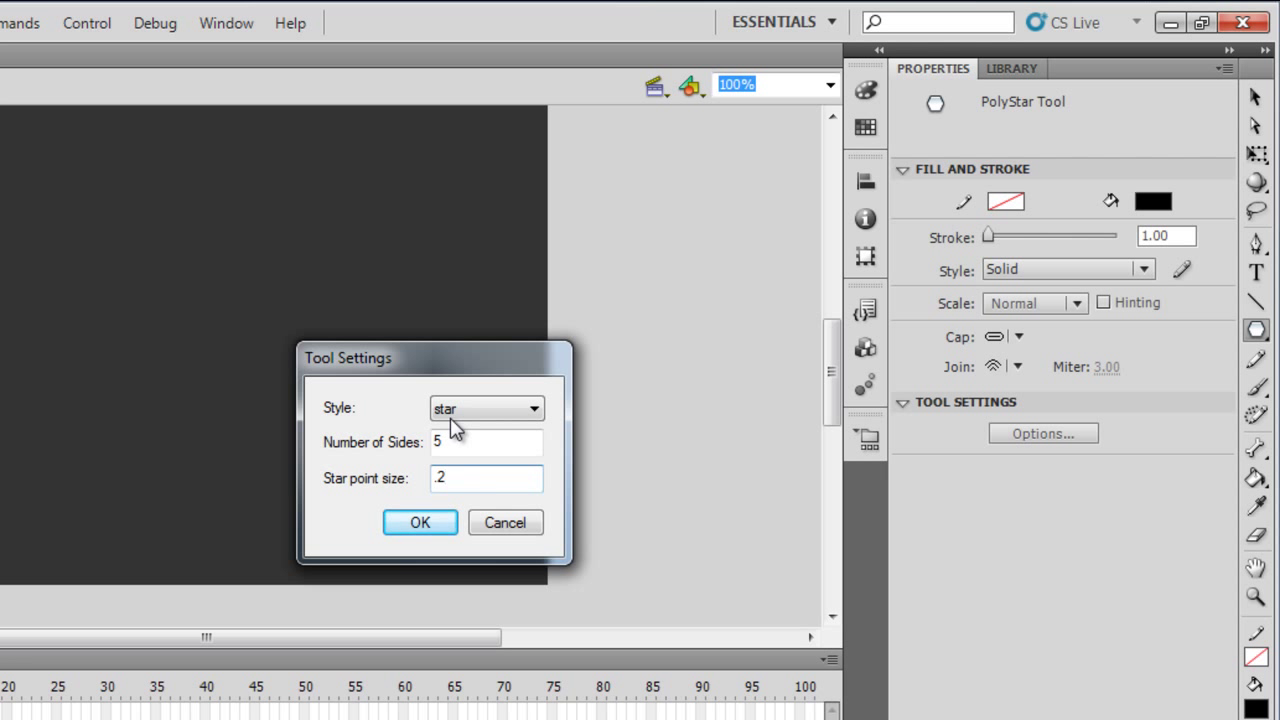
left_click(421, 524)
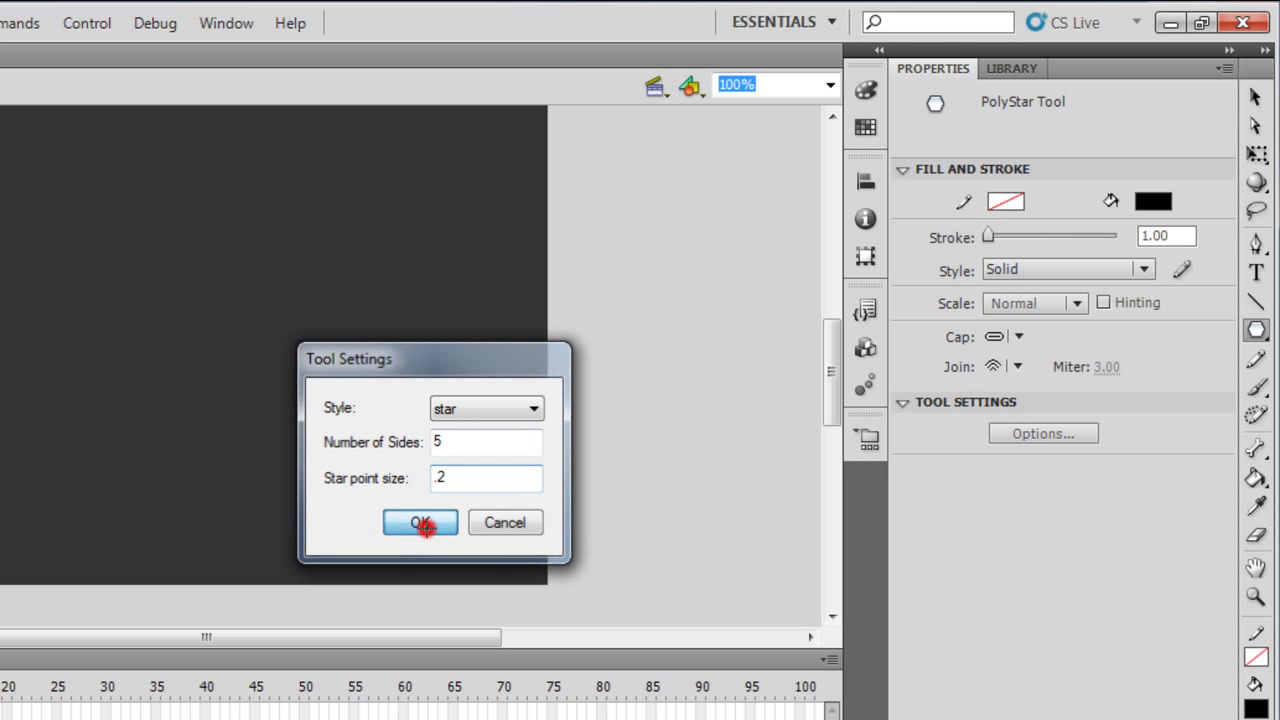
Set the fill color to yellow and draw a star about 220 by 231 px near the stage's upper edge.
left_click(1152, 202)
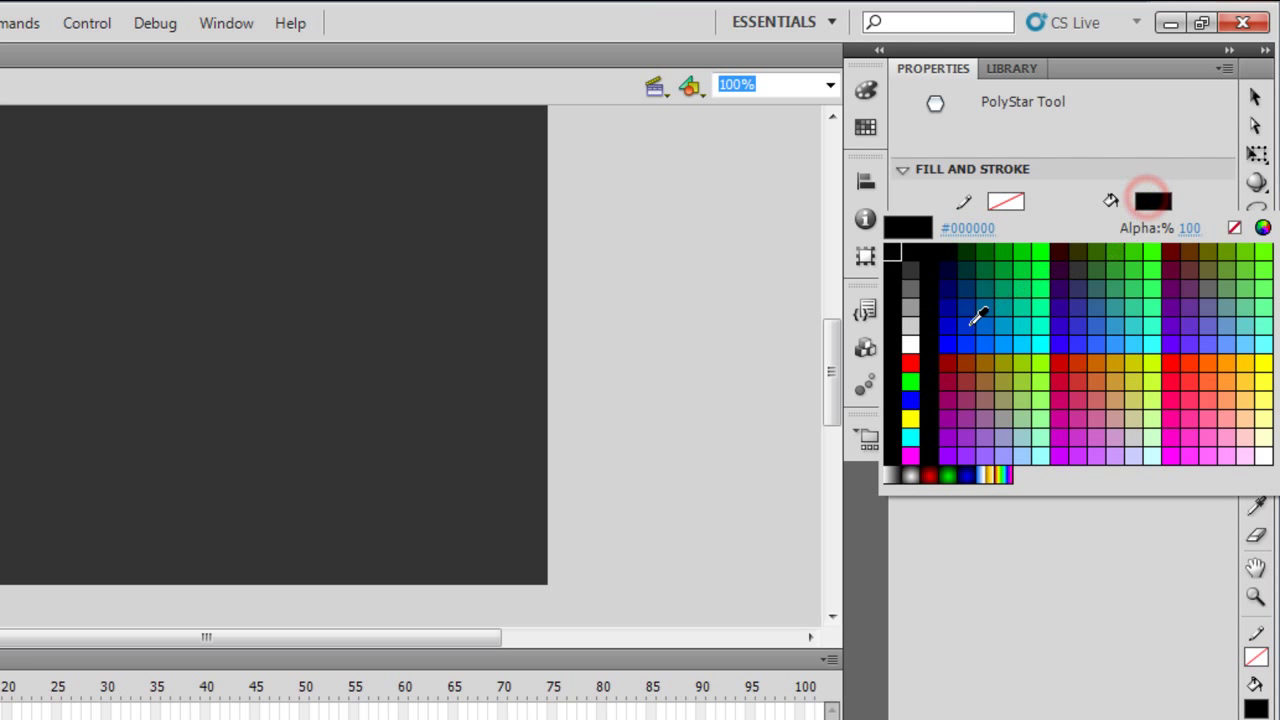
left_click(910, 418)
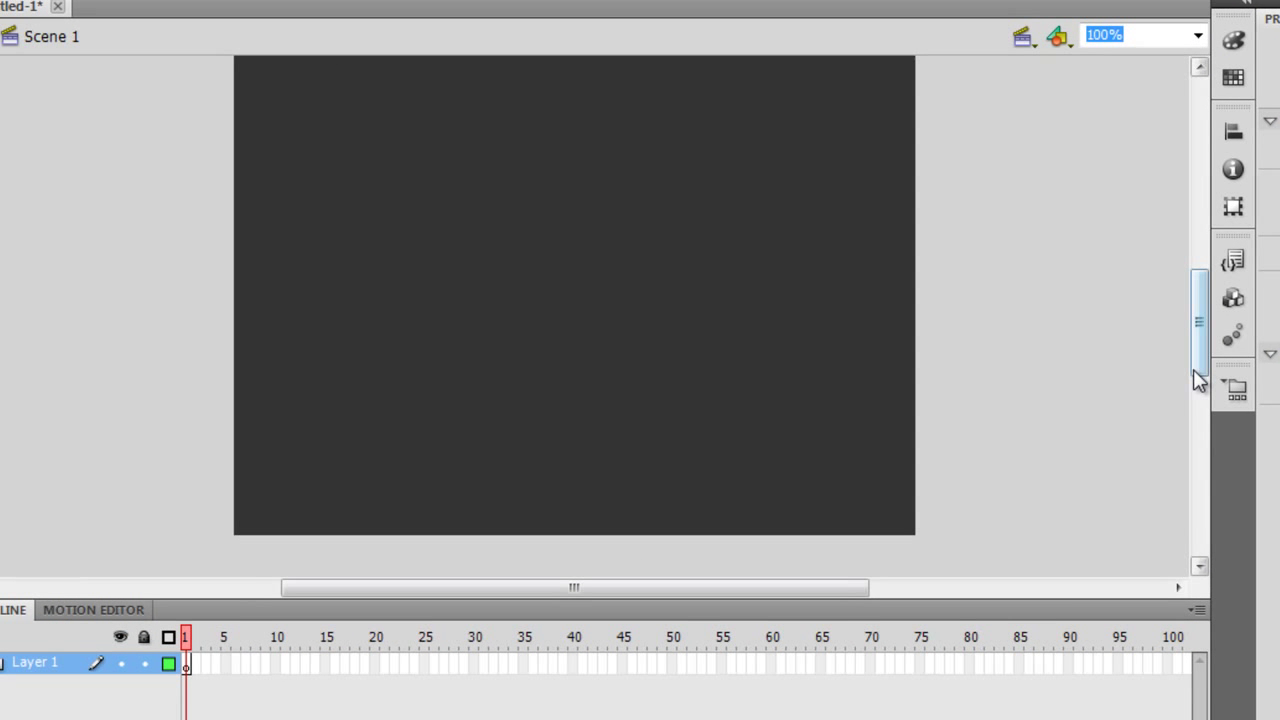
left_click(826, 417)
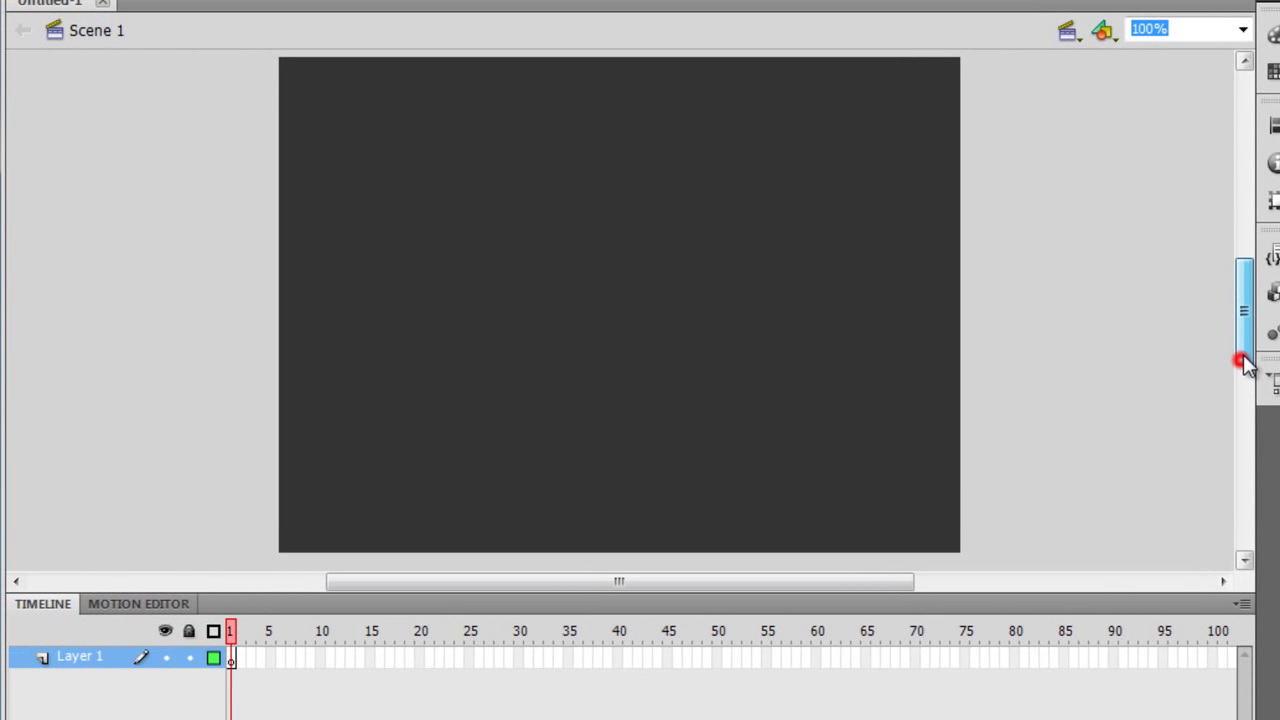
left_click_drag(497, 126, 618, 212)
Move the yellow star to the left side of the stage, at about X 5, Y 77.
left_click(1255, 40)
left_click_drag(95, 137, 64, 301)
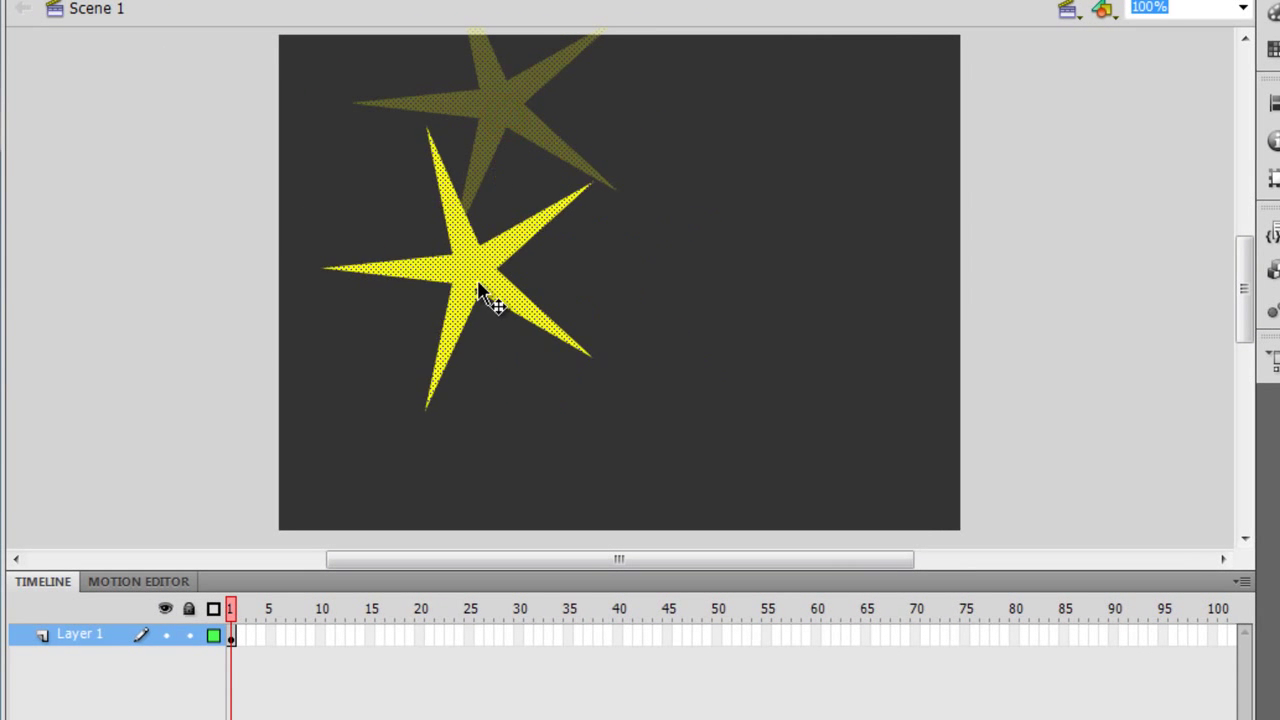
left_click_drag(478, 285, 443, 292)
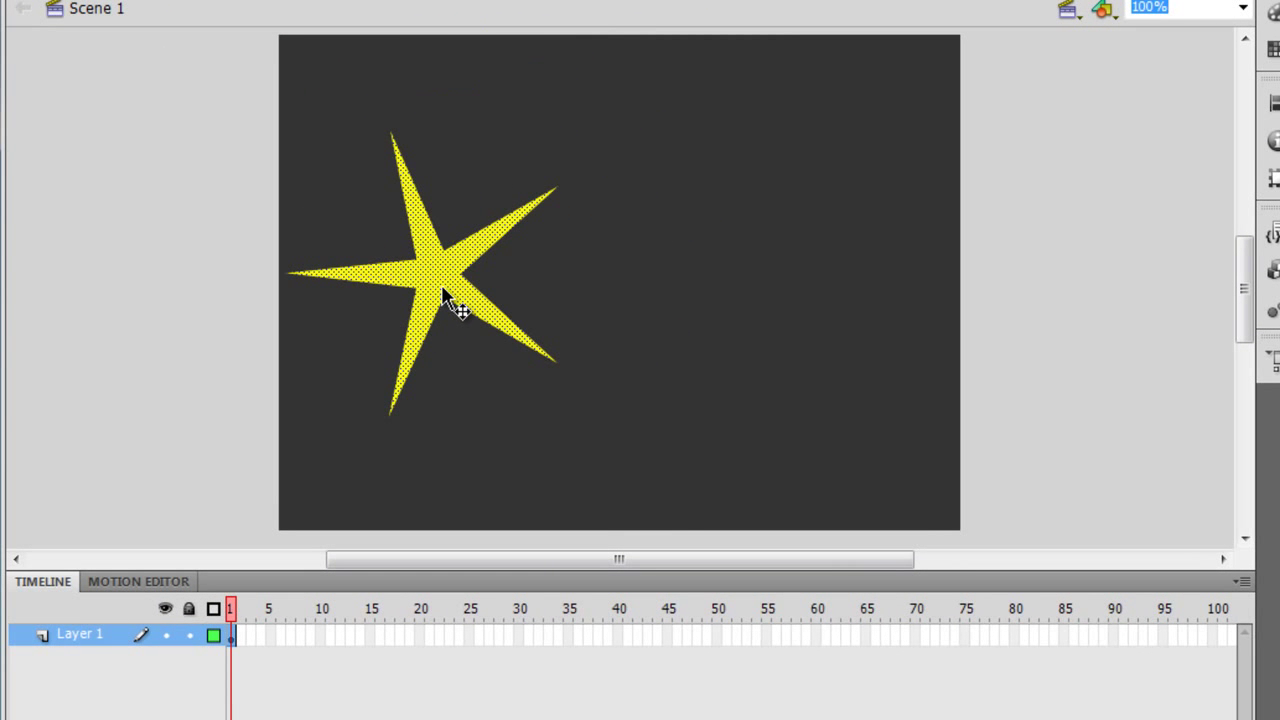
Convert the yellow star to a symbol of type Graphic.
right_click(443, 292)
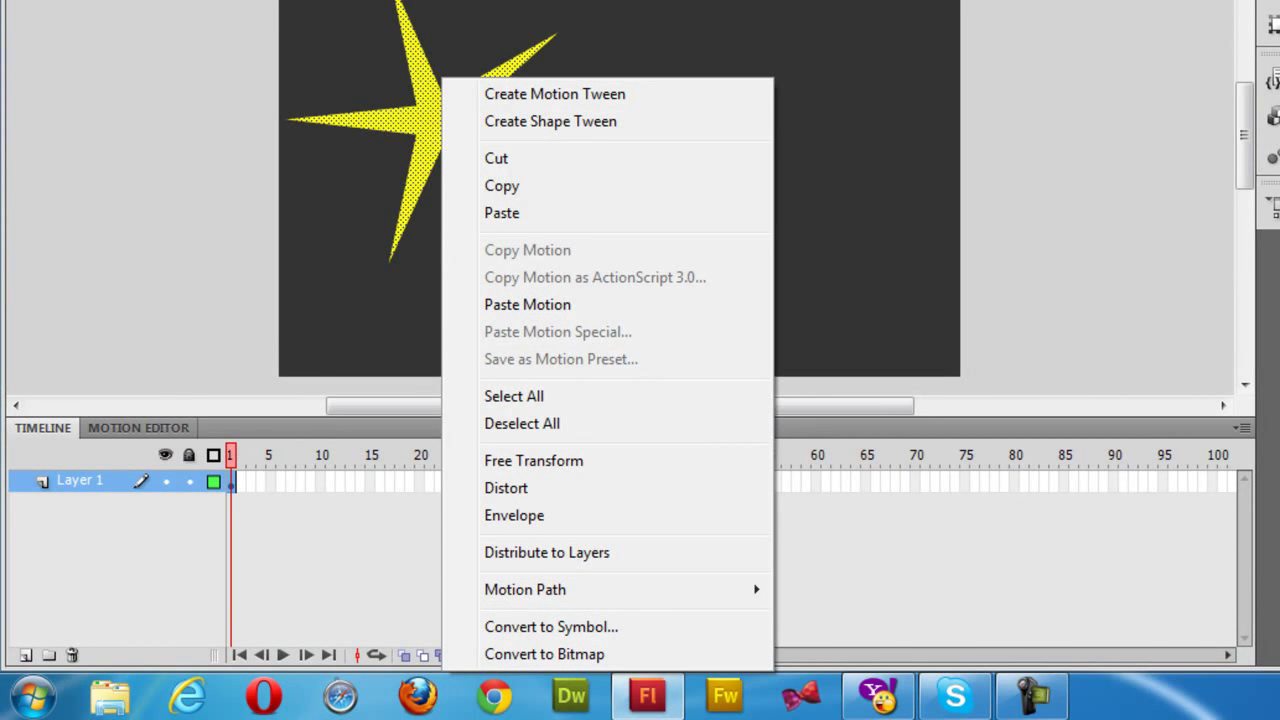
left_click(103, 206)
right_click(433, 122)
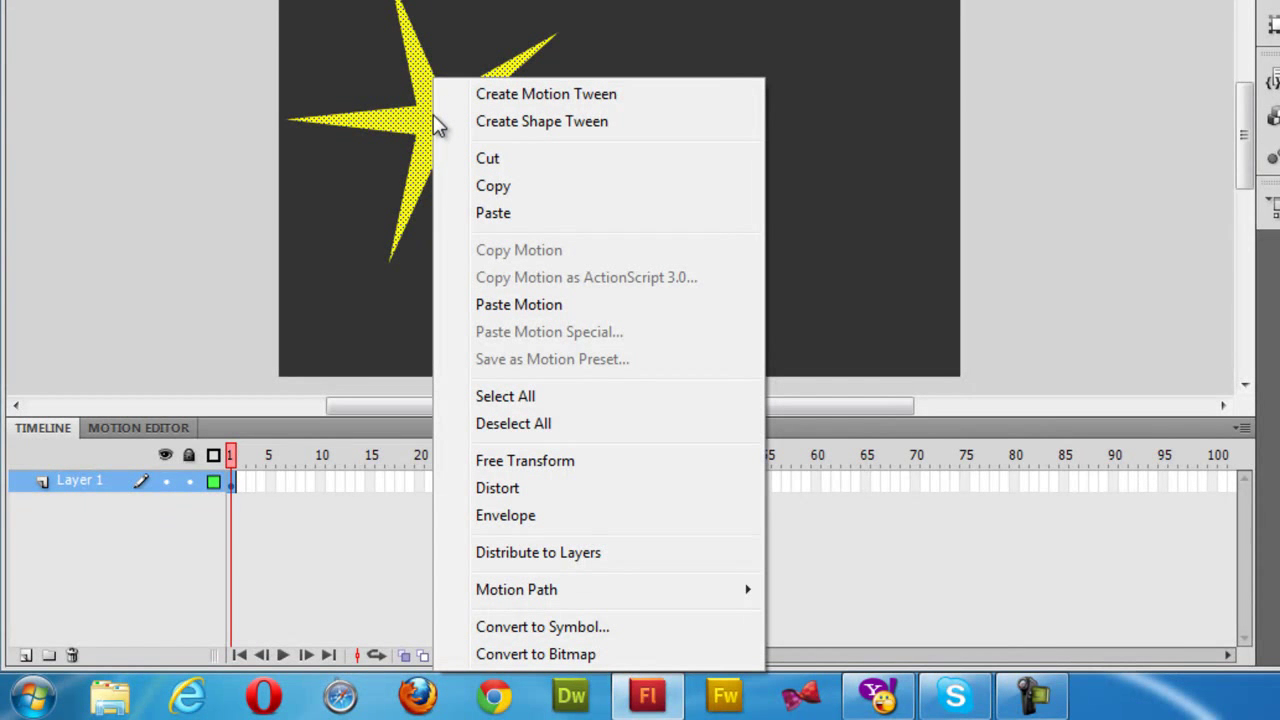
left_click(540, 628)
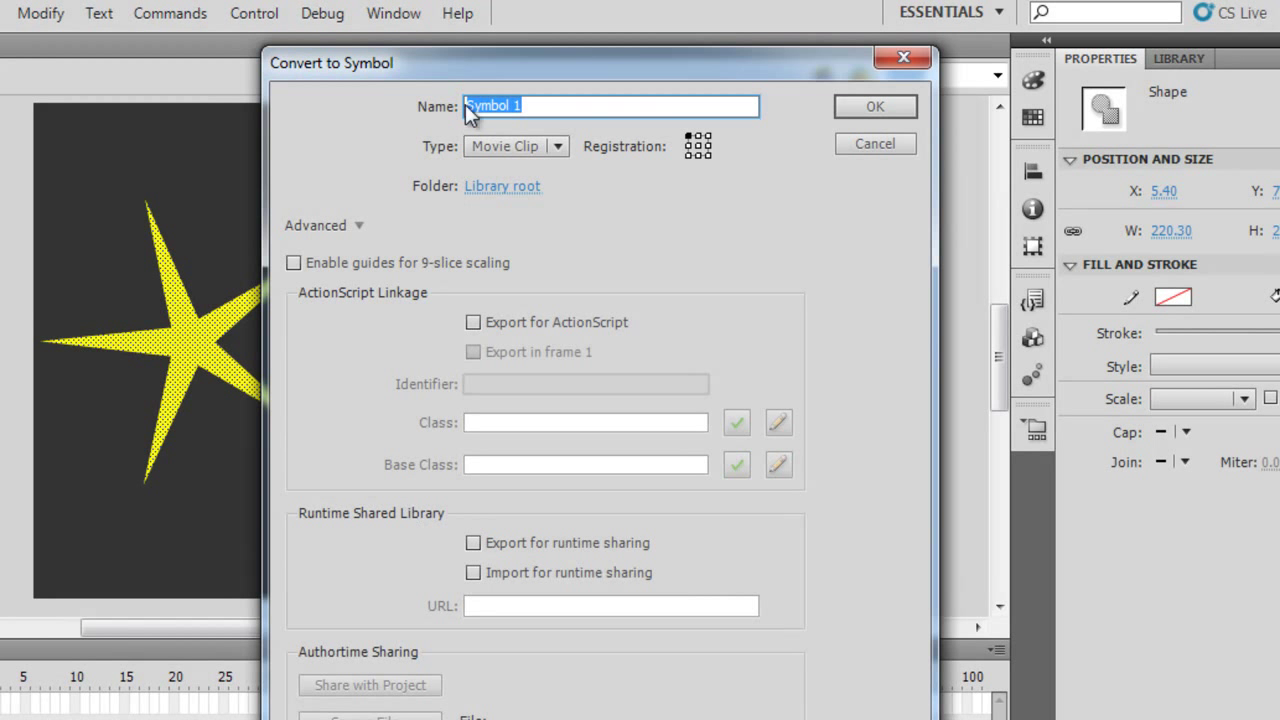
left_click_drag(479, 66, 603, 89)
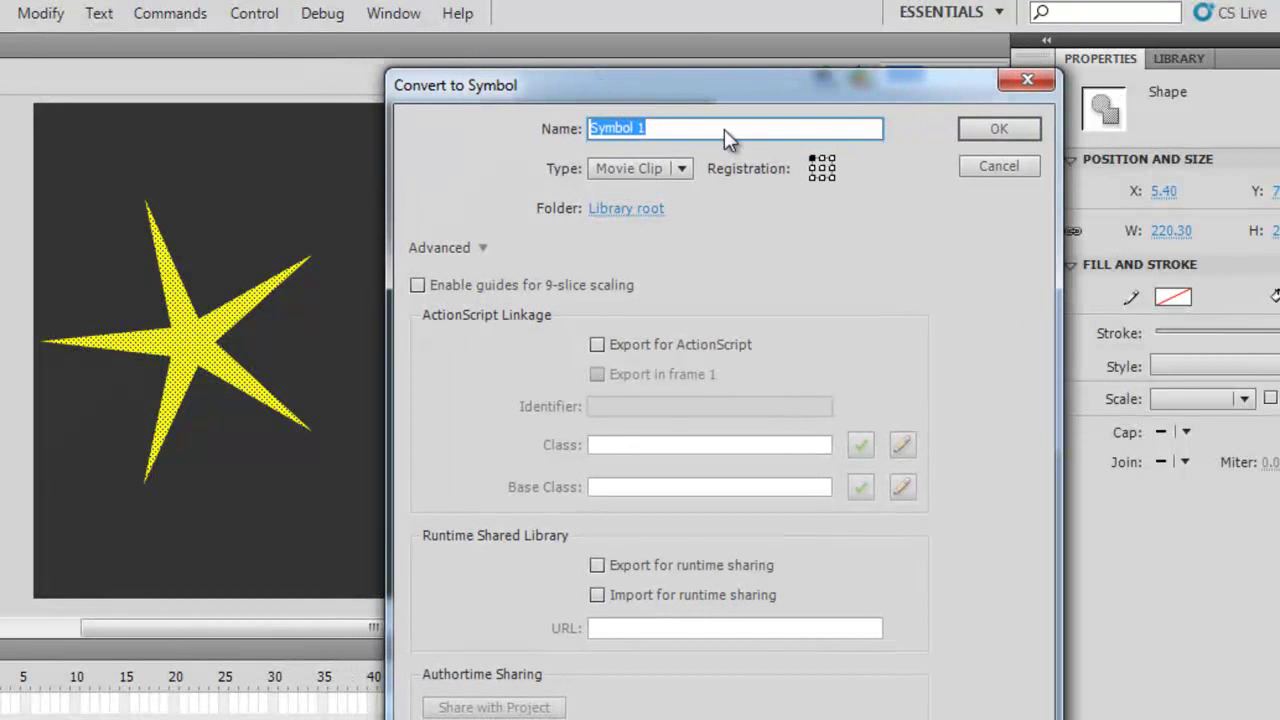
left_click(682, 170)
left_click(673, 252)
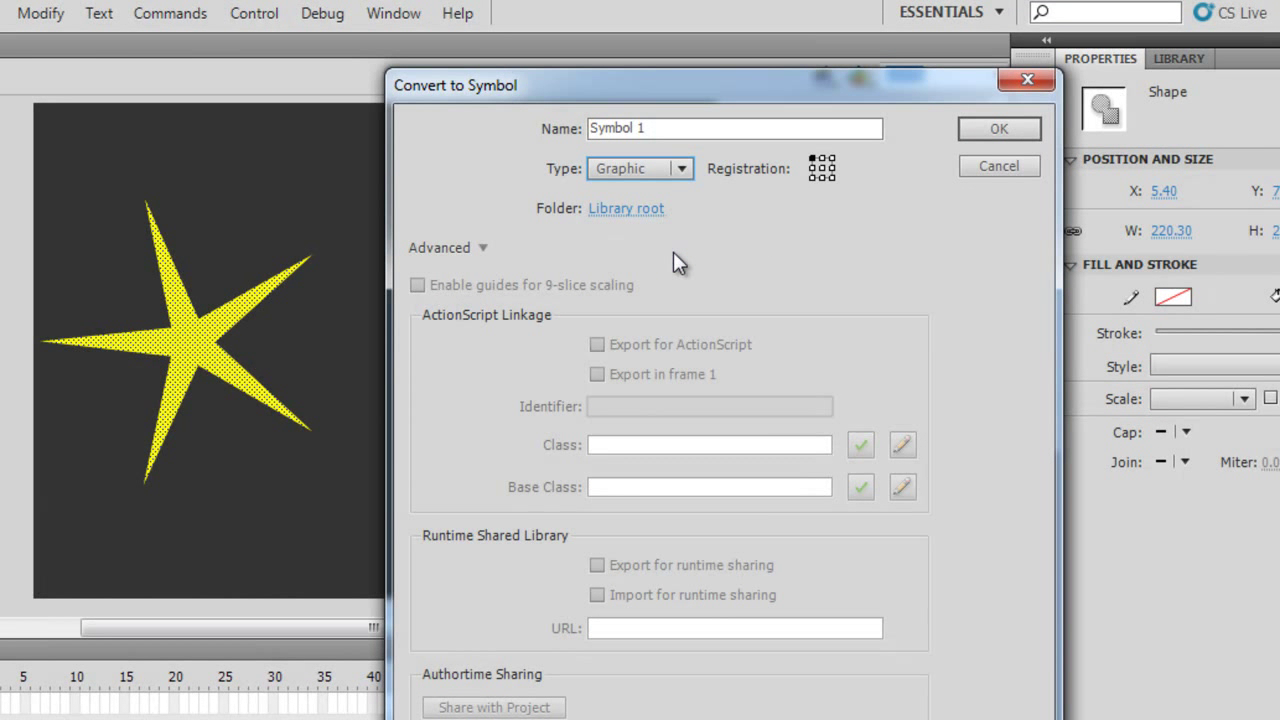
left_click(972, 126)
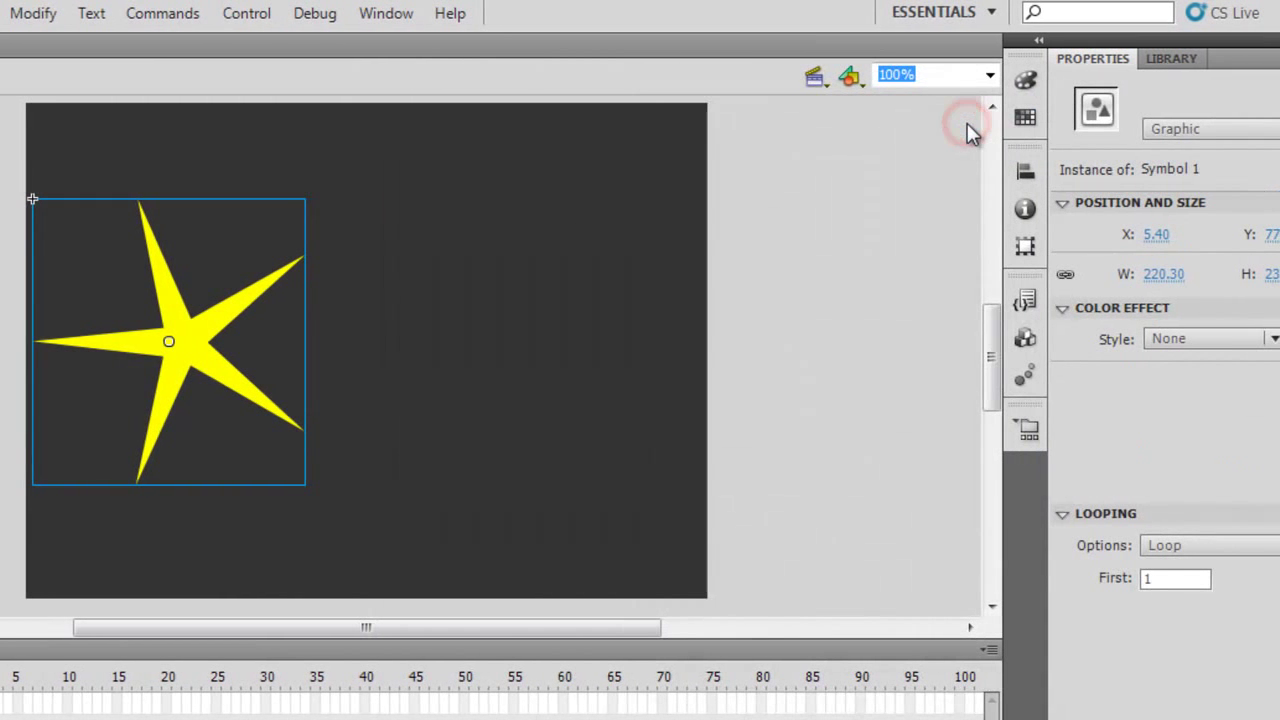
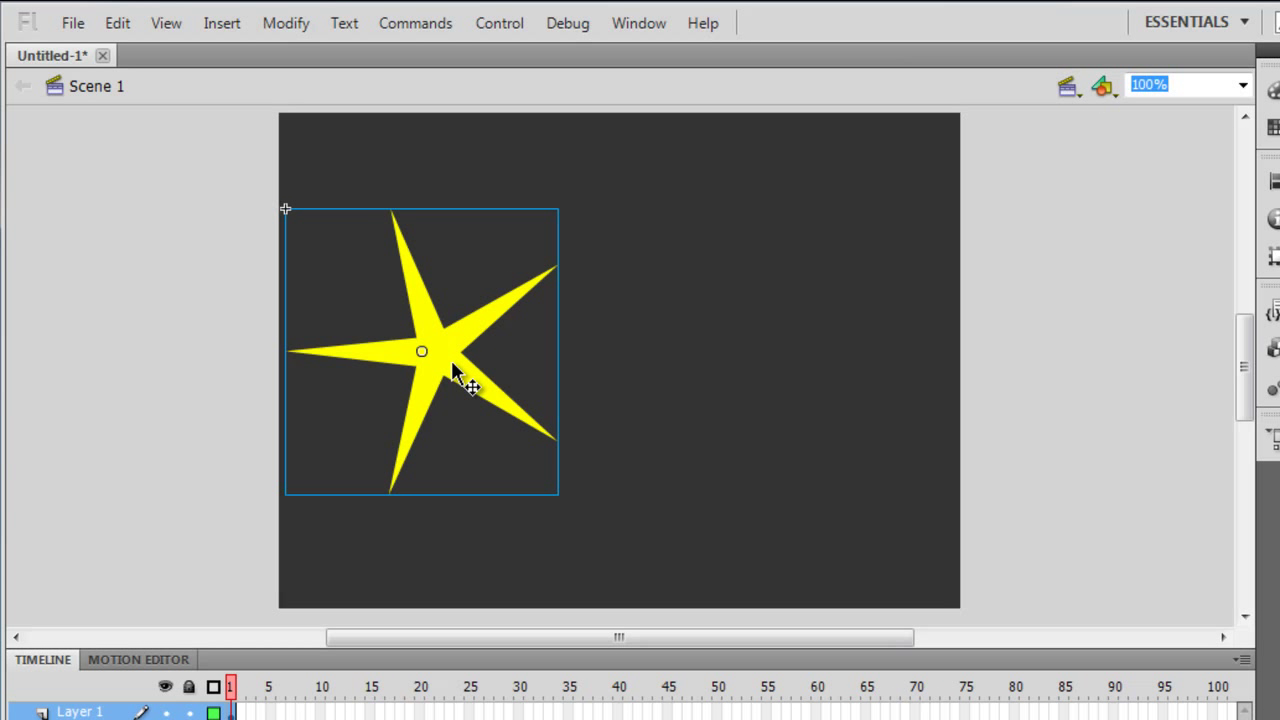
Open the star symbol for editing and create a motion tween on its shape, accepting conversion to a symbol.
double_click(452, 366)
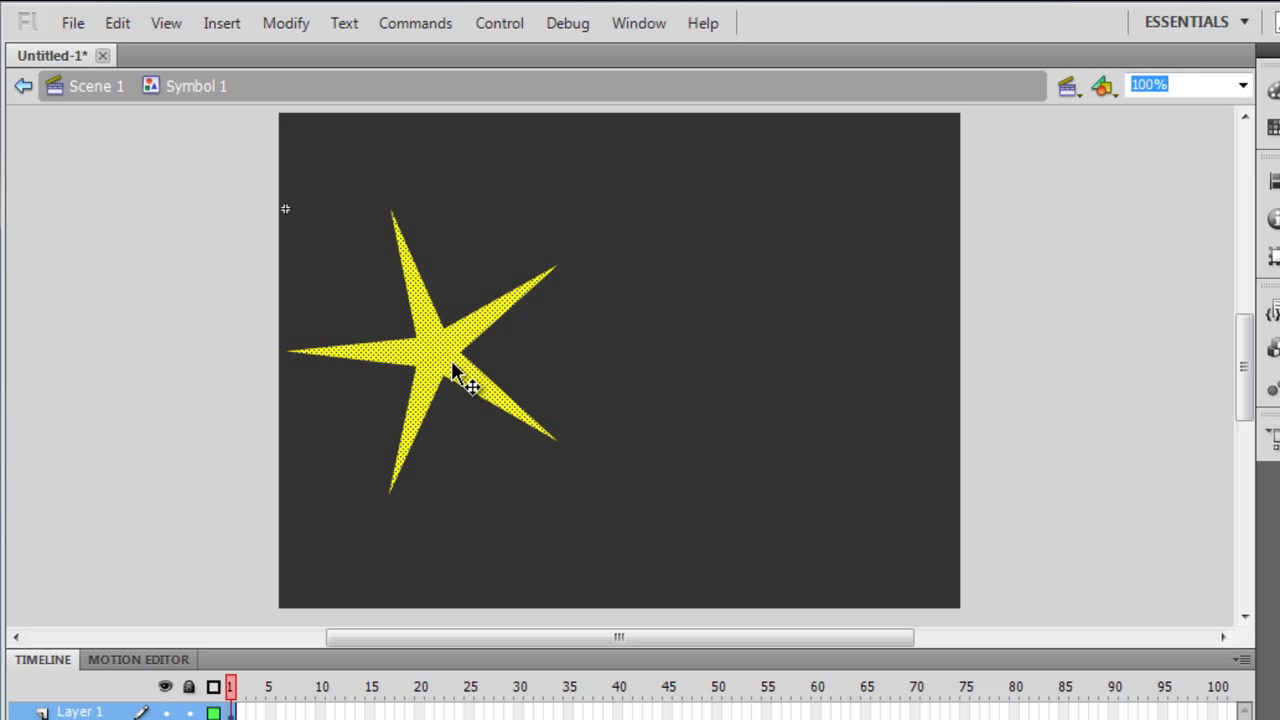
right_click(452, 366)
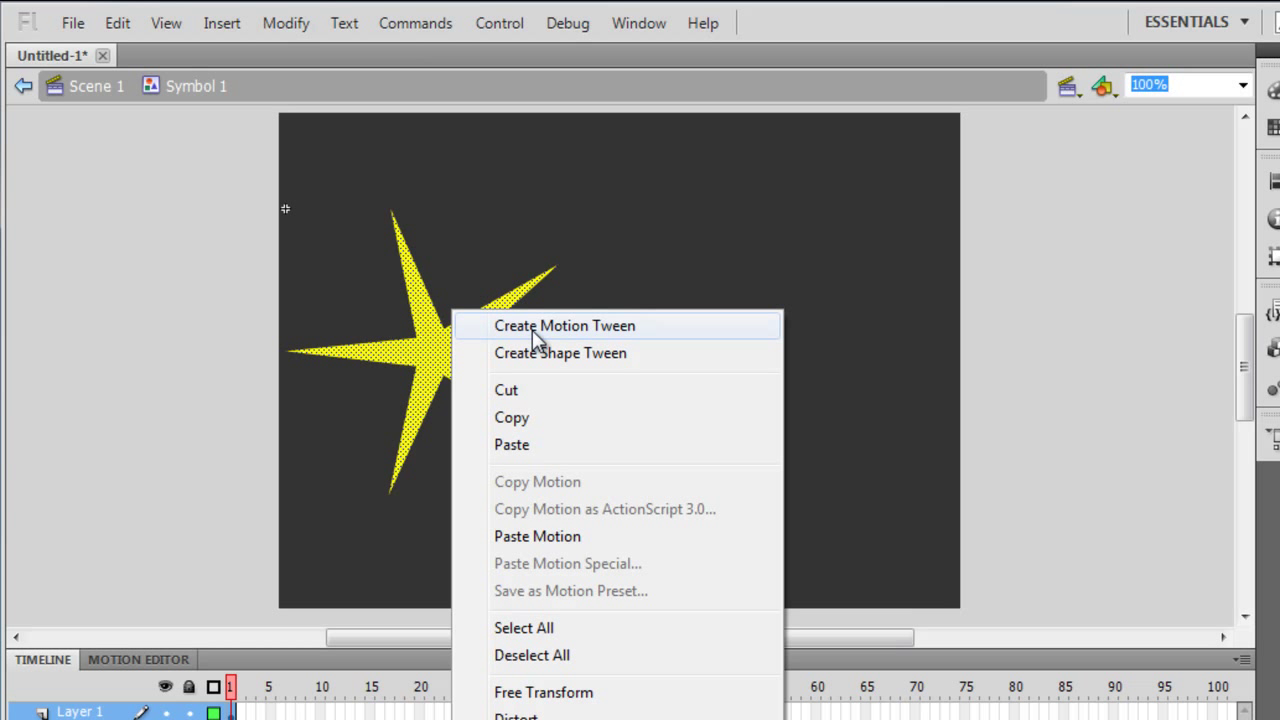
left_click(532, 327)
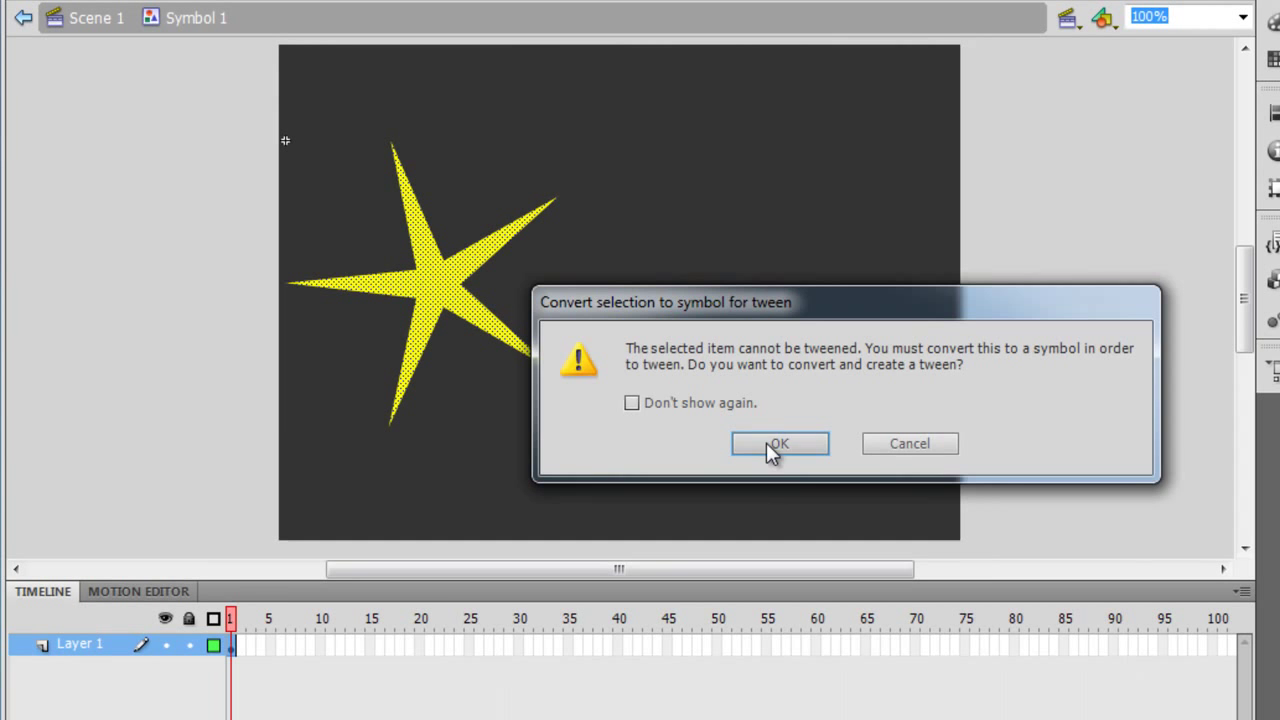
left_click(768, 444)
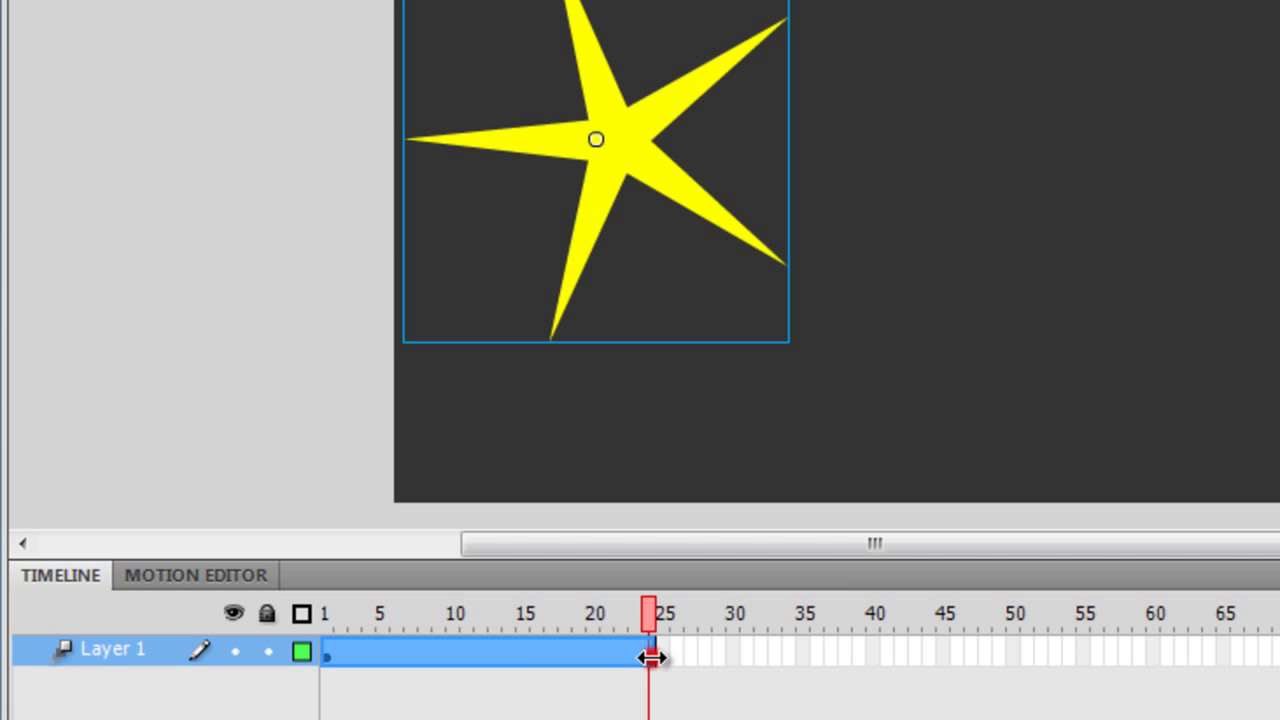
Extend the tween to frame 25 and rotate the star about 45 degrees clockwise there with Free Transform.
left_click(478, 674)
left_click_drag(662, 657, 667, 657)
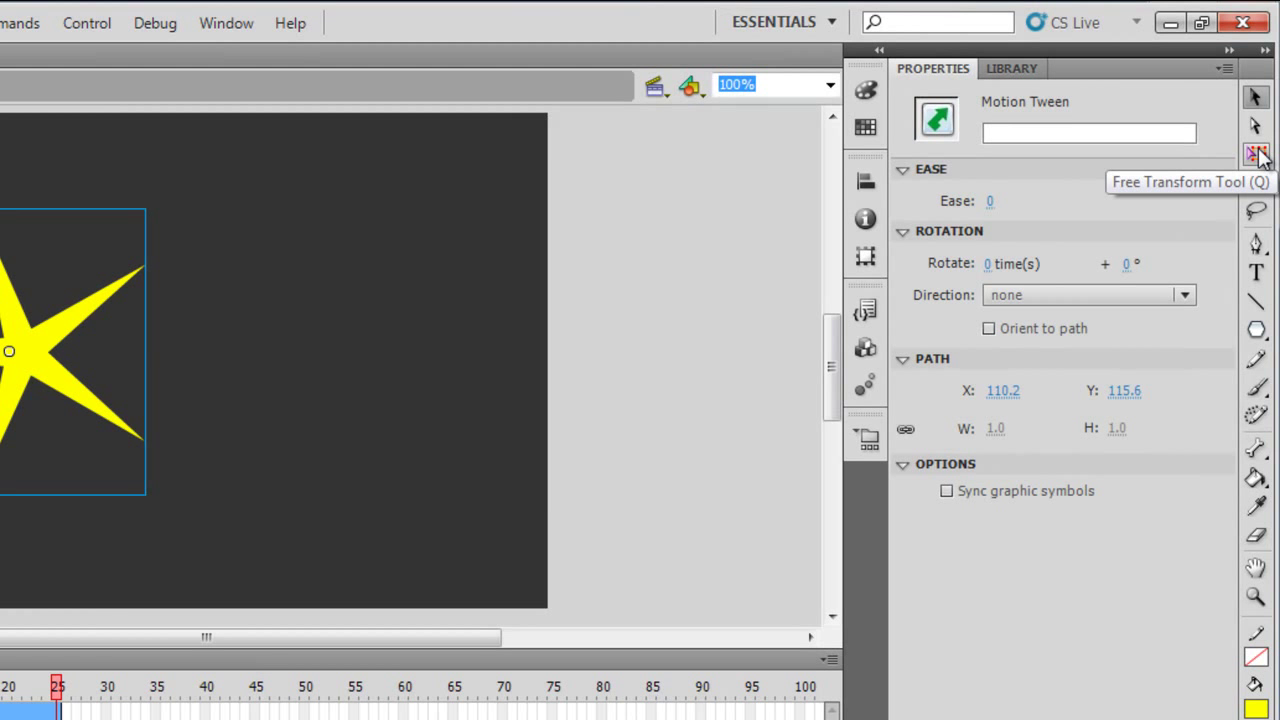
left_click(1256, 154)
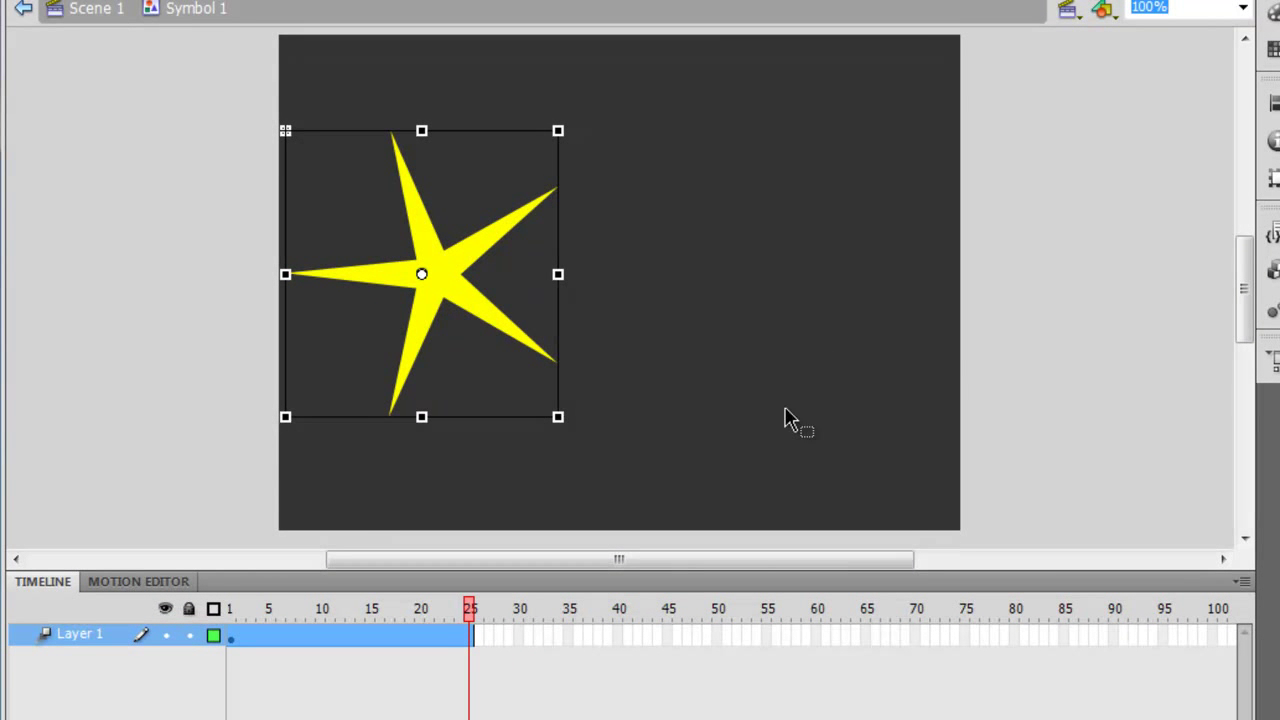
left_click_drag(571, 434, 429, 503)
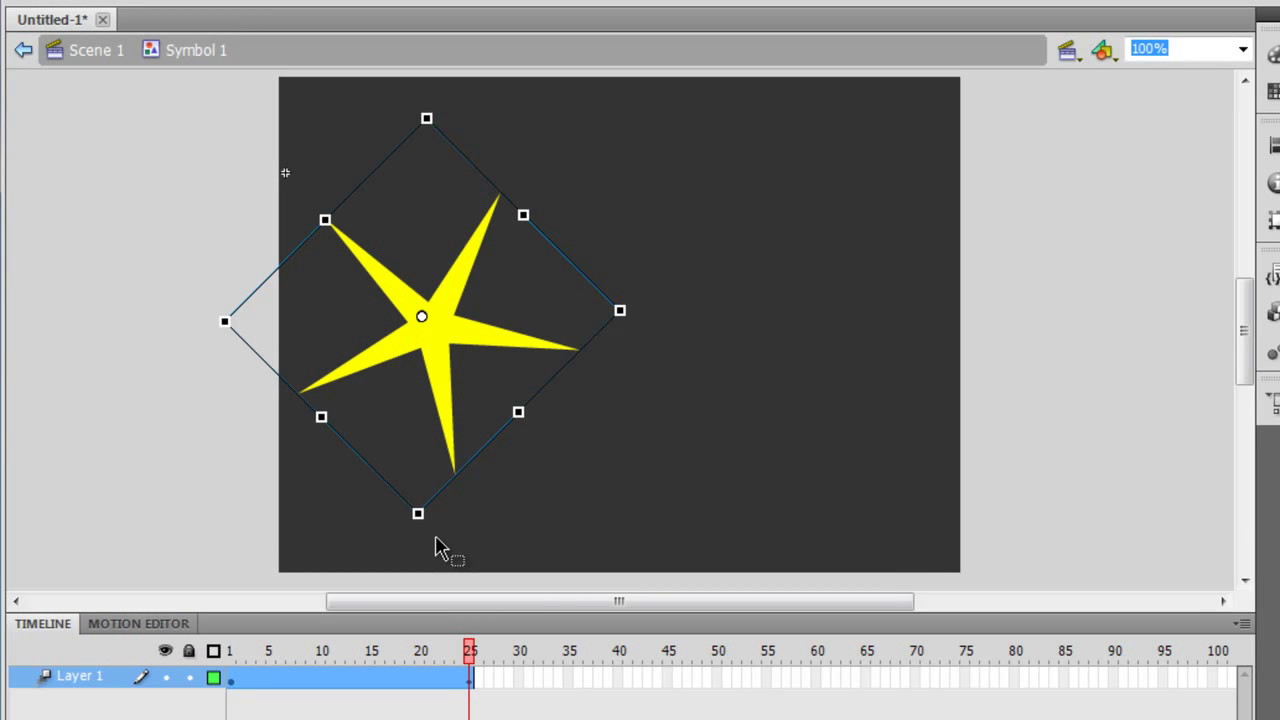
Return to Scene 1, test the movie with the Graphic star, and close the preview.
left_click(23, 50)
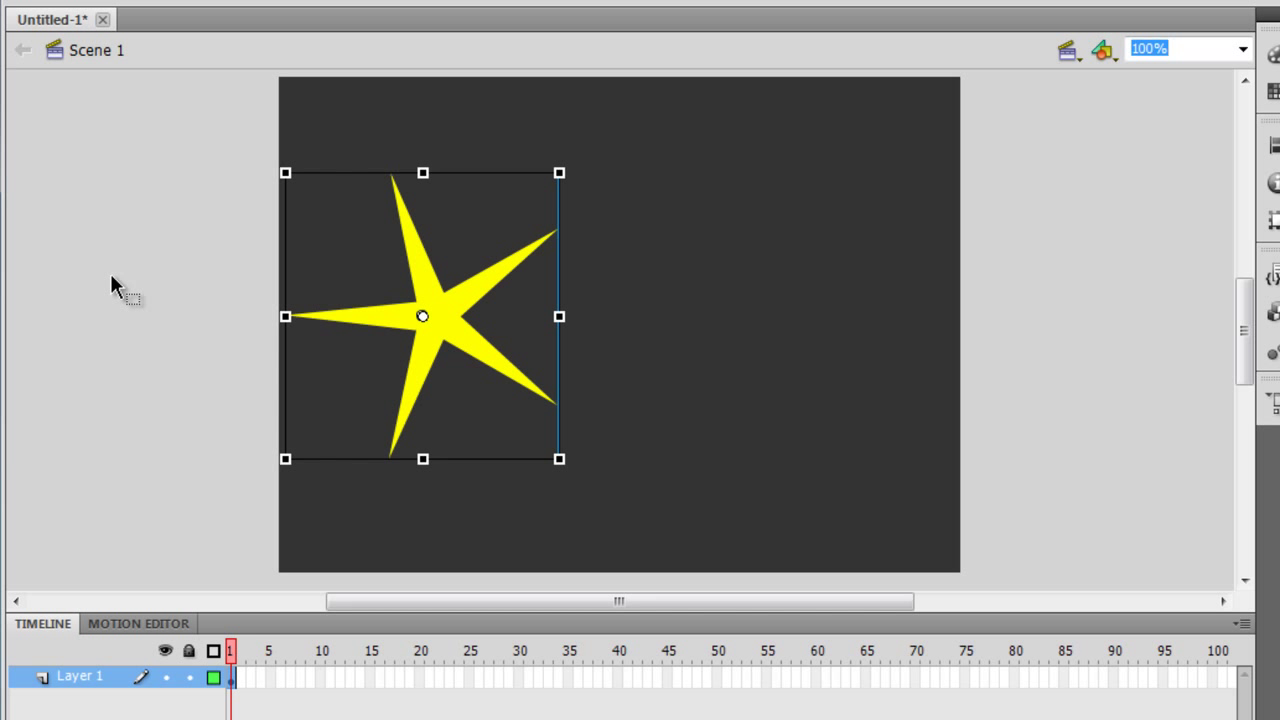
key("ctrl+Return")
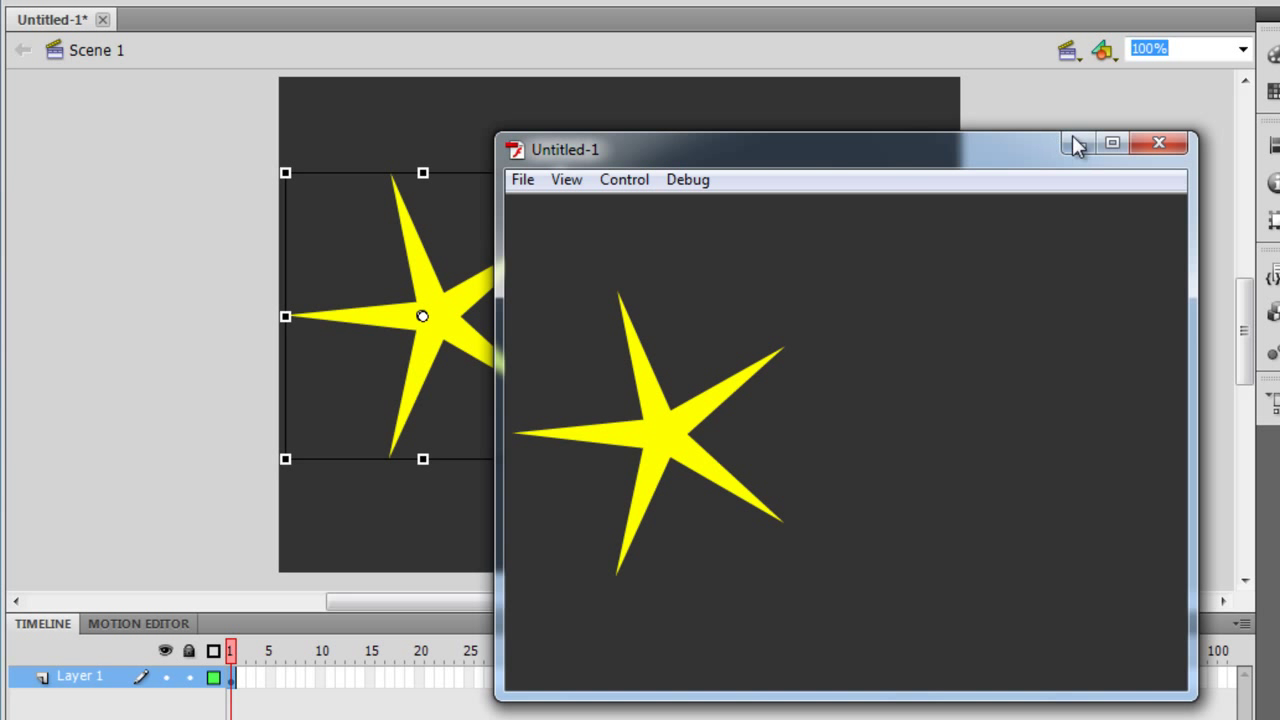
left_click(1157, 143)
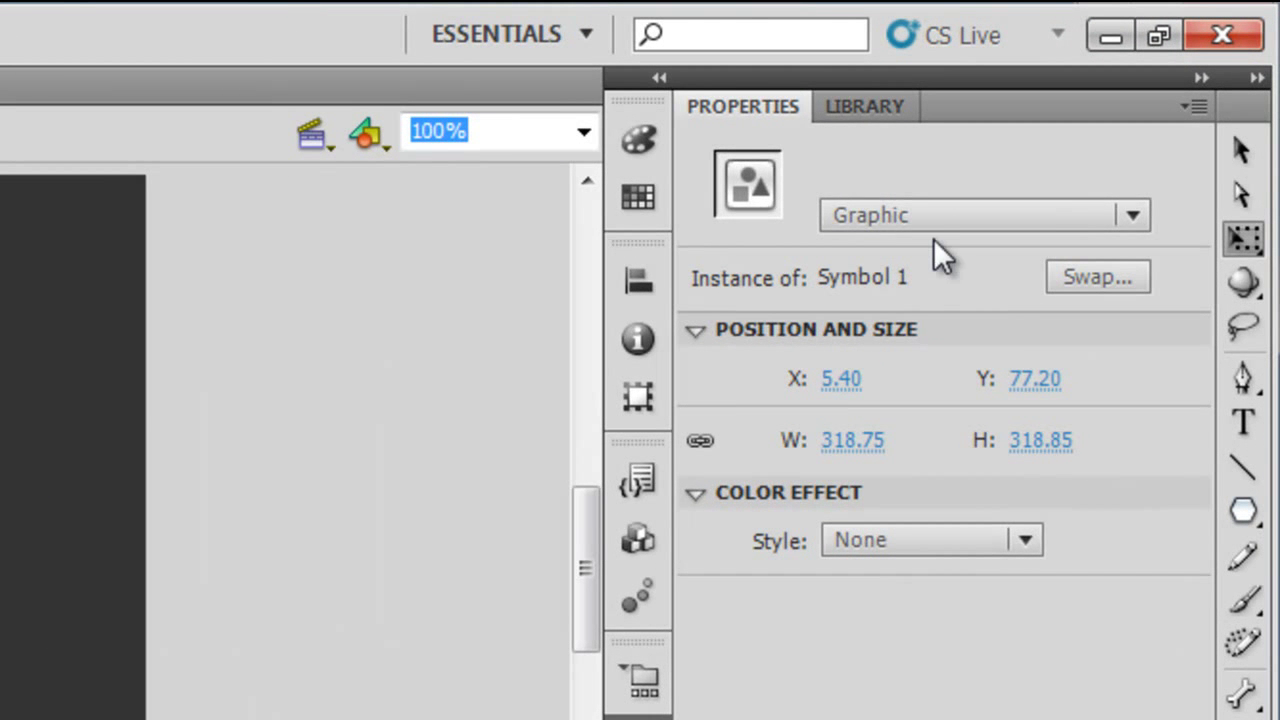
Change the star instance's type to Movie Clip and display the filters available for it.
left_click(931, 213)
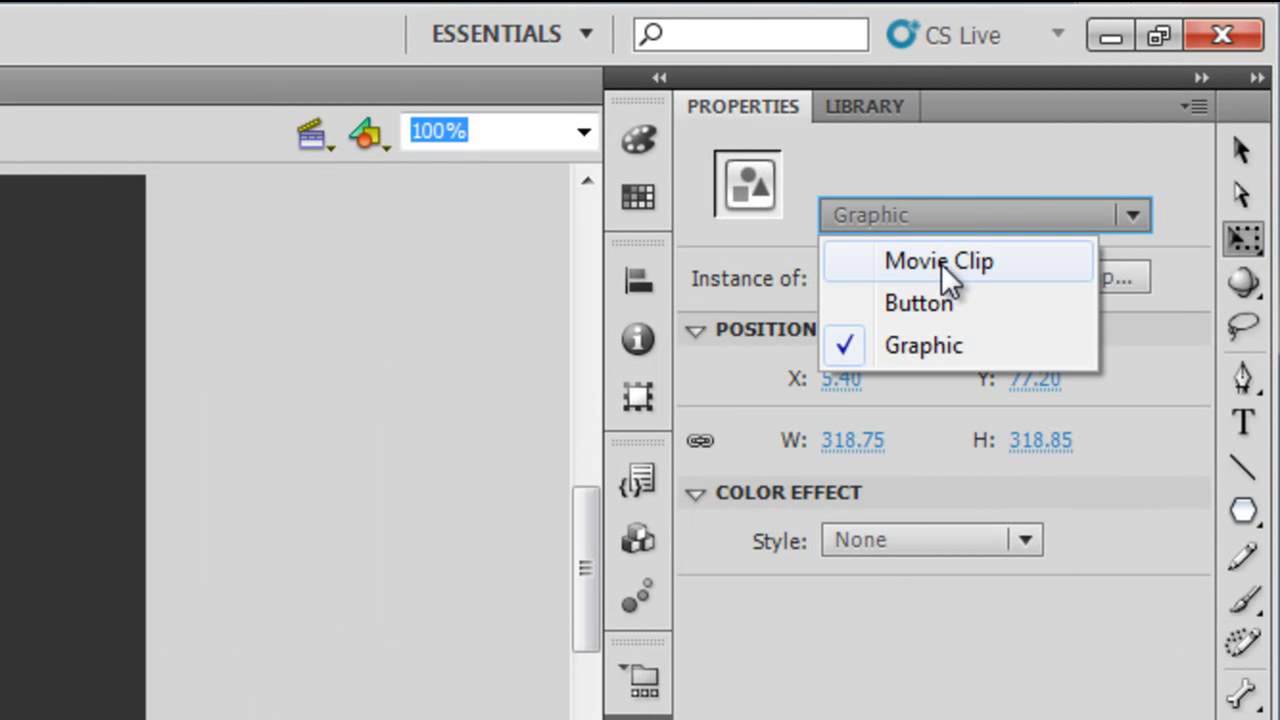
left_click(945, 262)
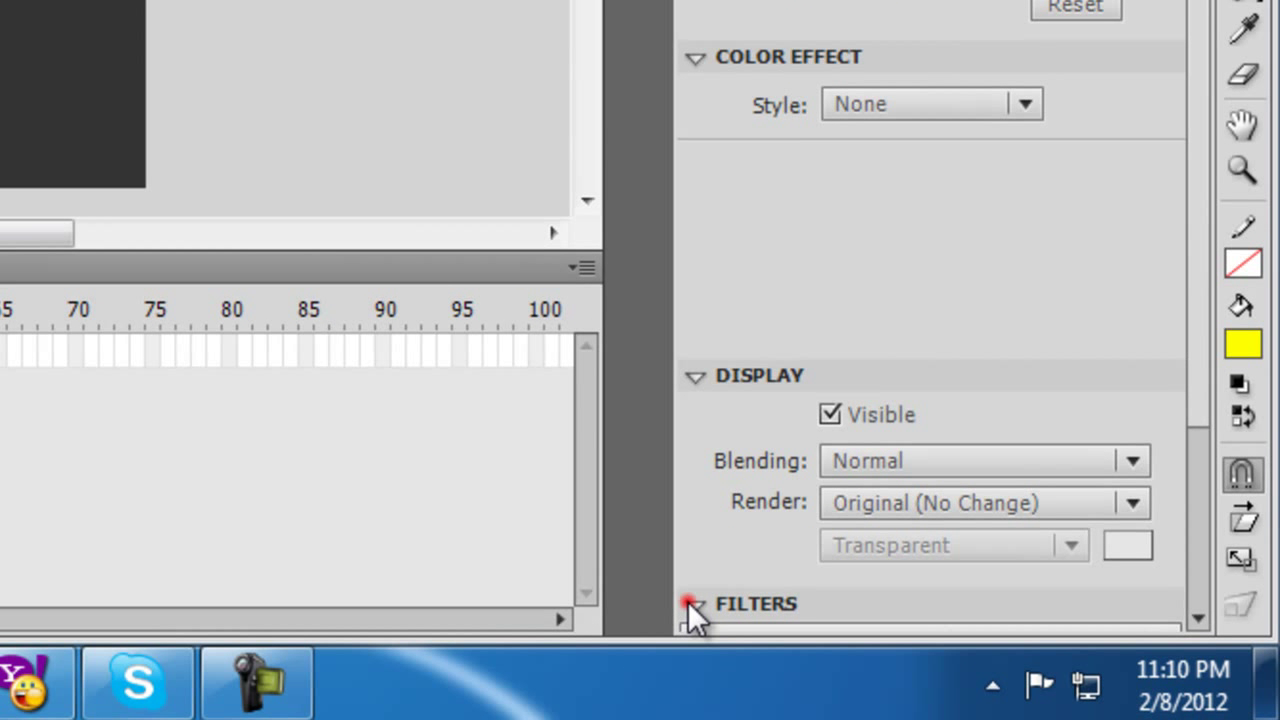
left_click(690, 603)
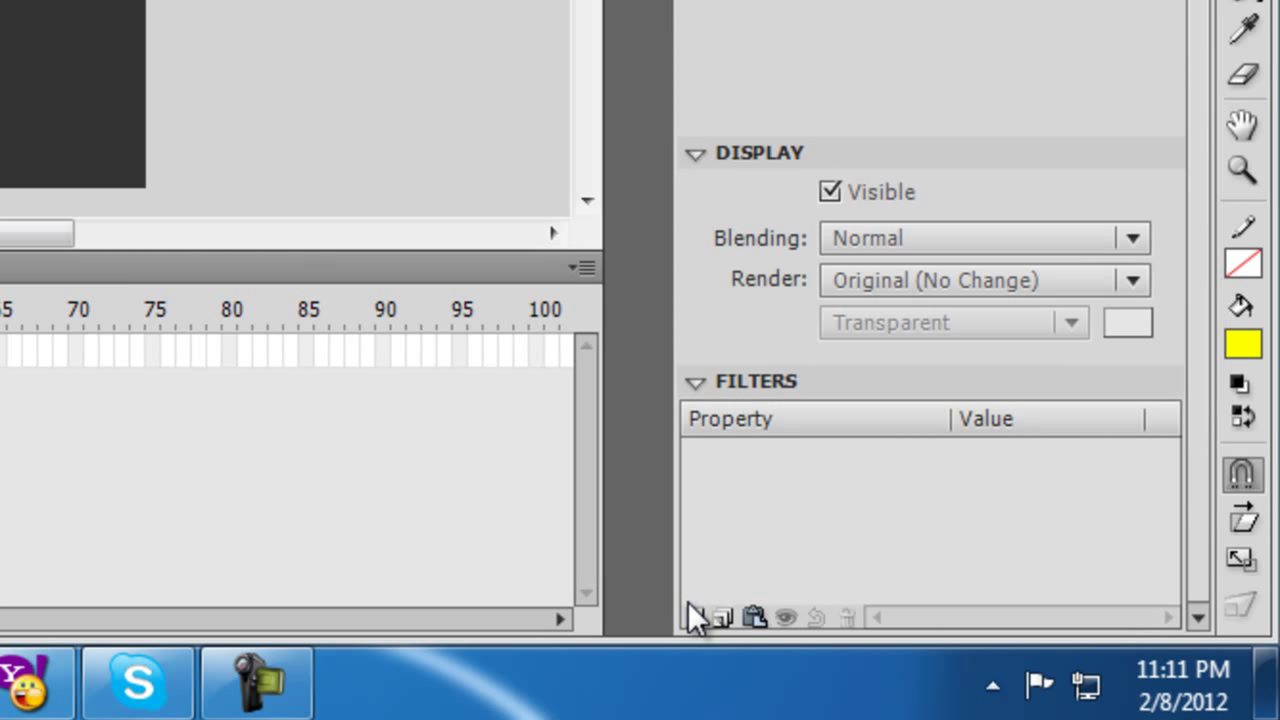
left_click(697, 611)
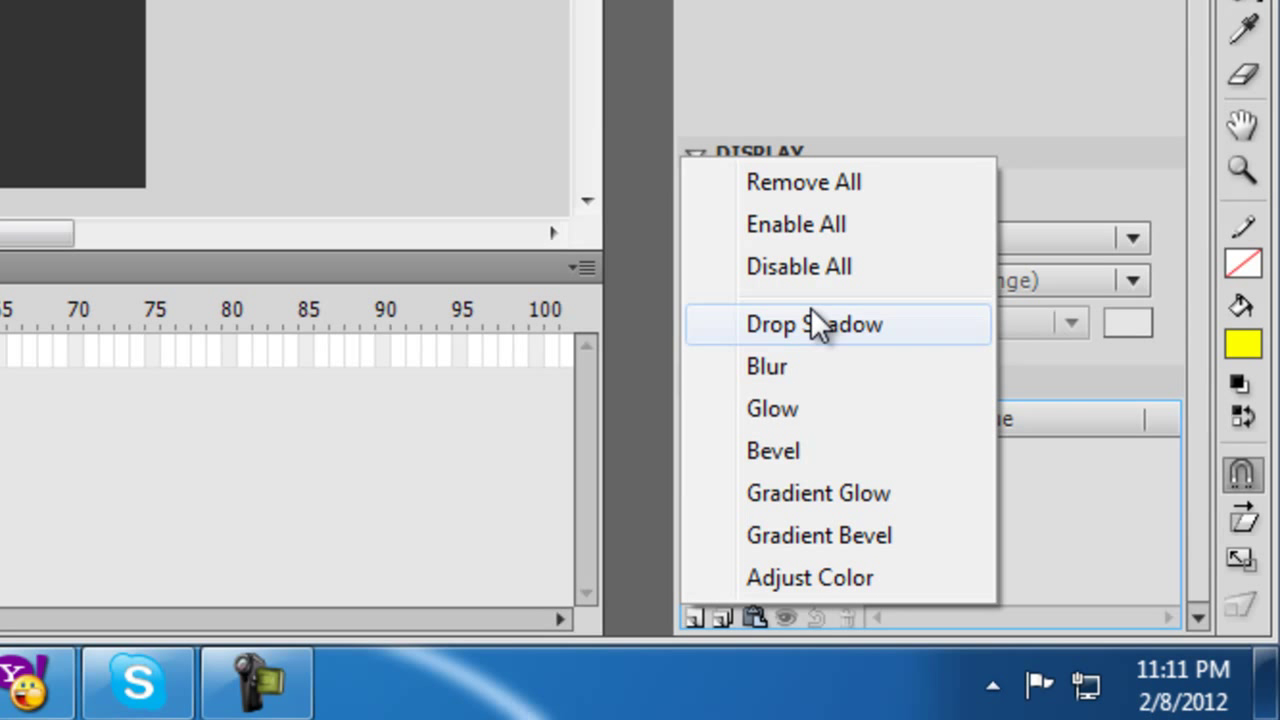
key("Escape")
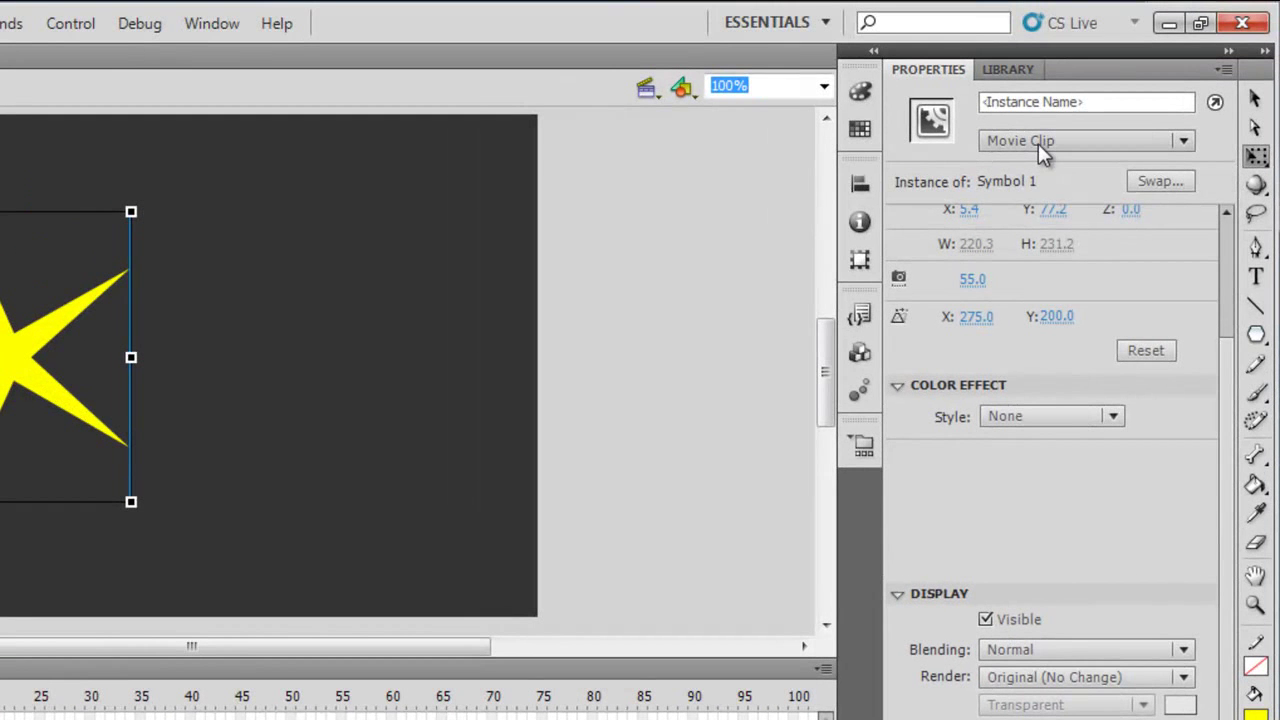
Switch the star instance's type to Graphic and back to Movie Clip to compare their properties.
left_click(1038, 143)
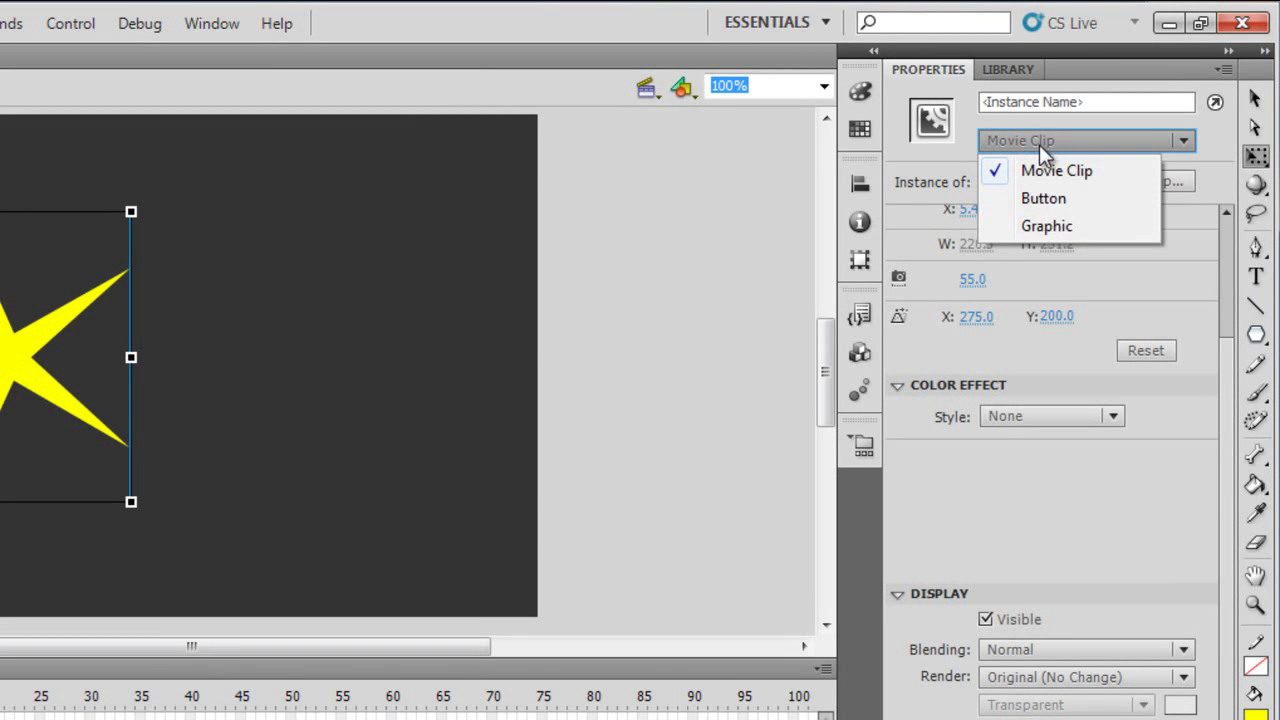
left_click(1049, 225)
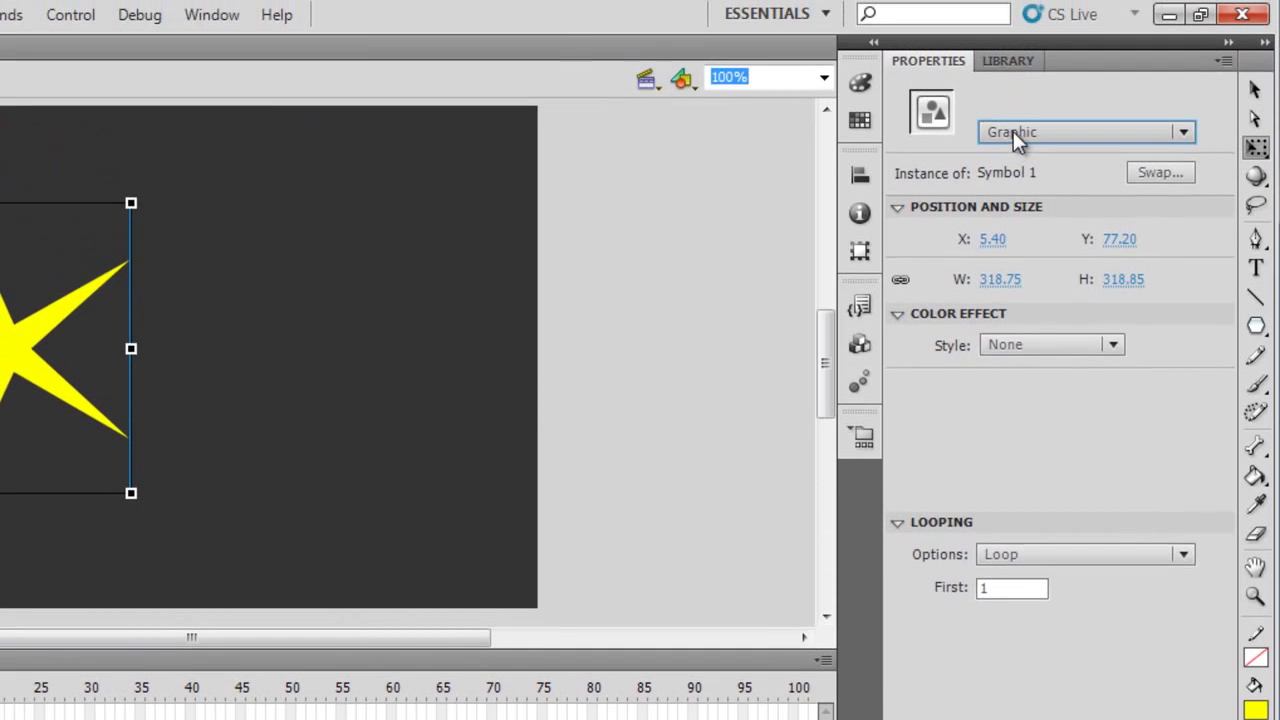
left_click(1013, 141)
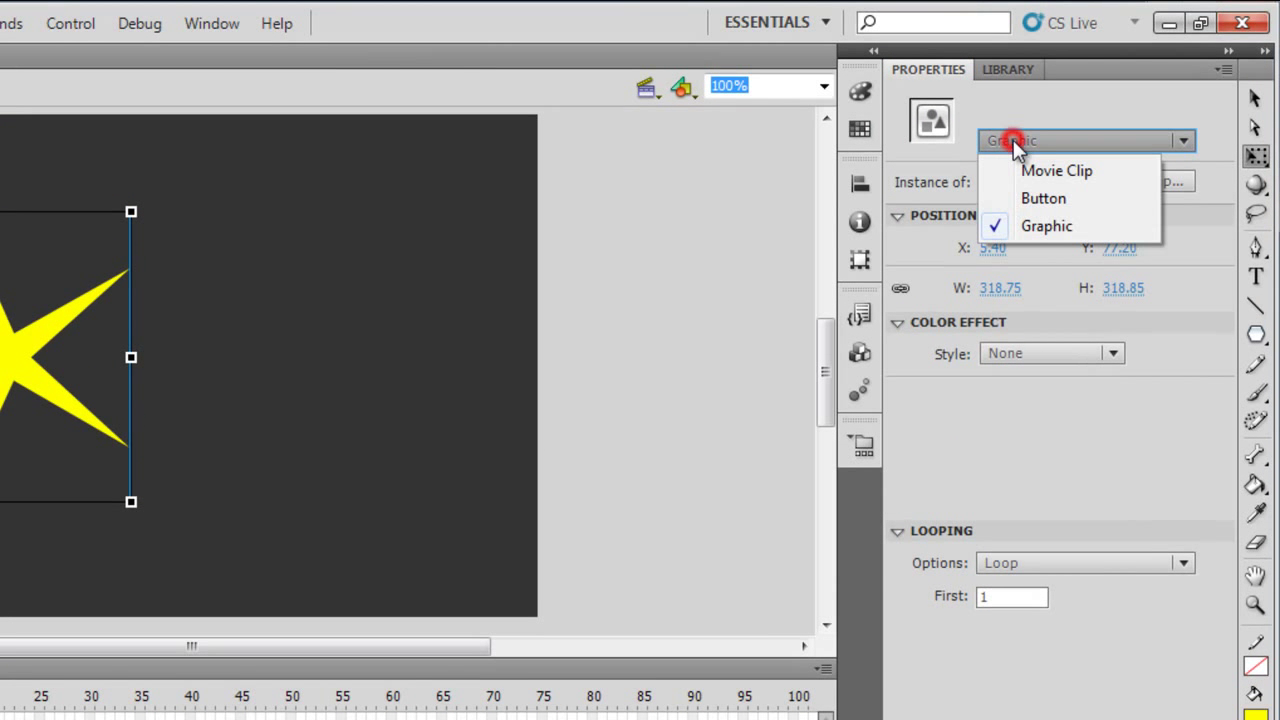
left_click(1036, 172)
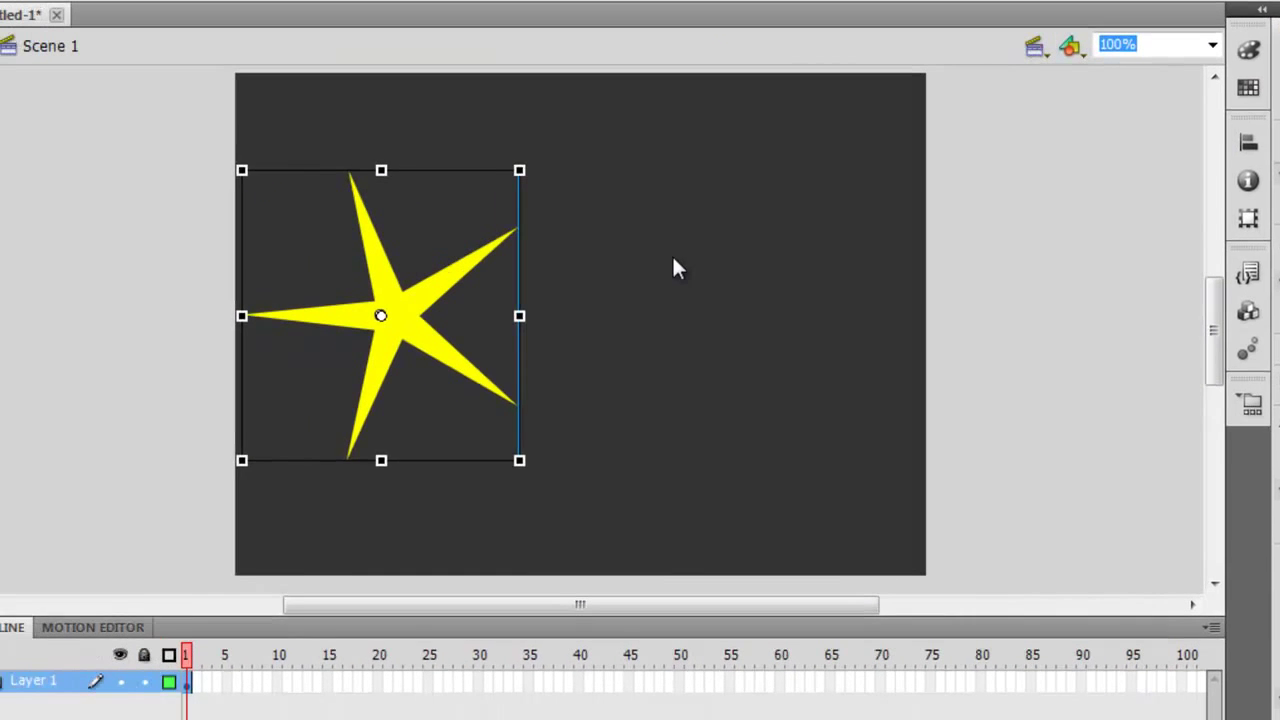
Deselect the star and test the movie with the Movie Clip instance.
left_click(286, 306)
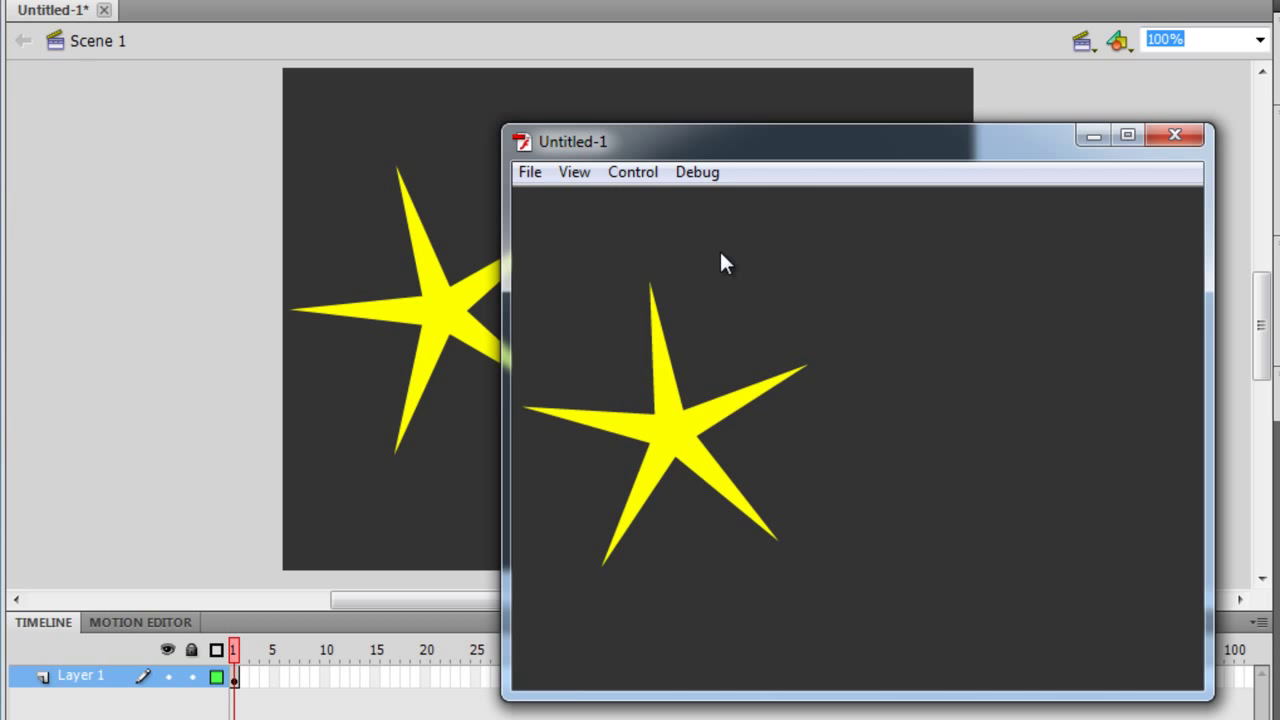
Set the star instance's type back to Graphic and test the movie, closing each preview.
left_click(1190, 130)
left_click(470, 294)
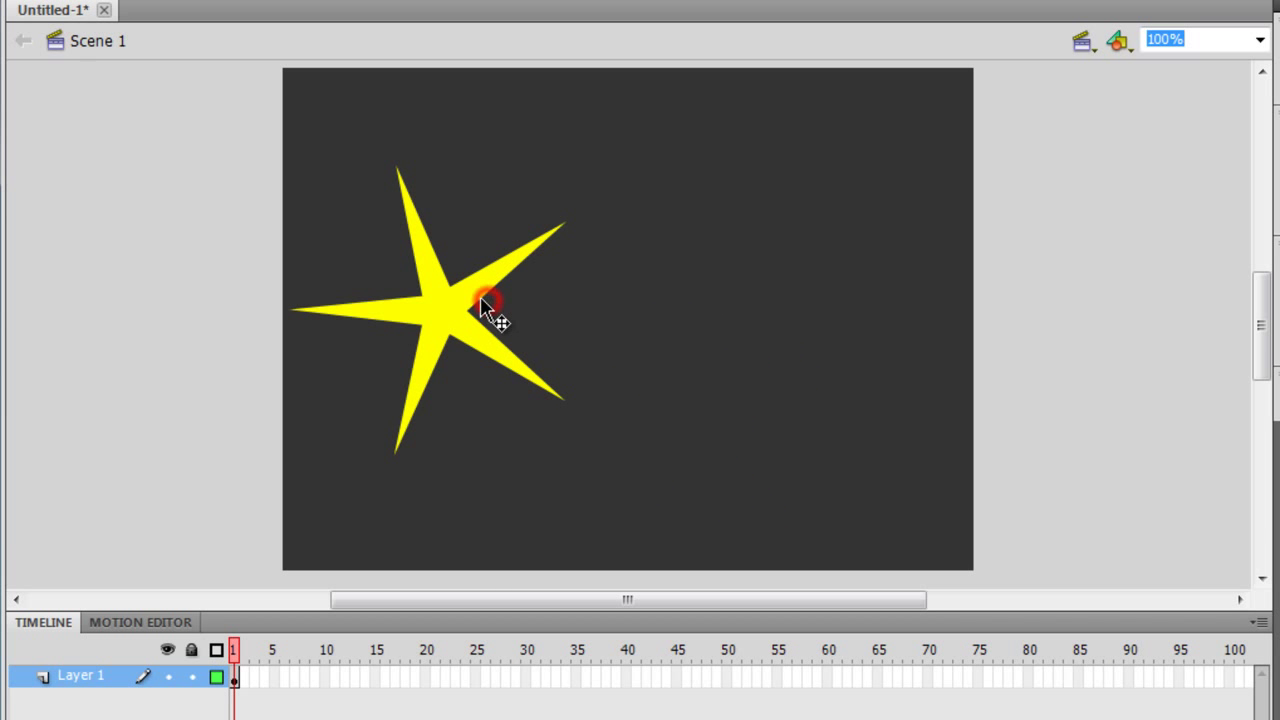
left_click(1182, 128)
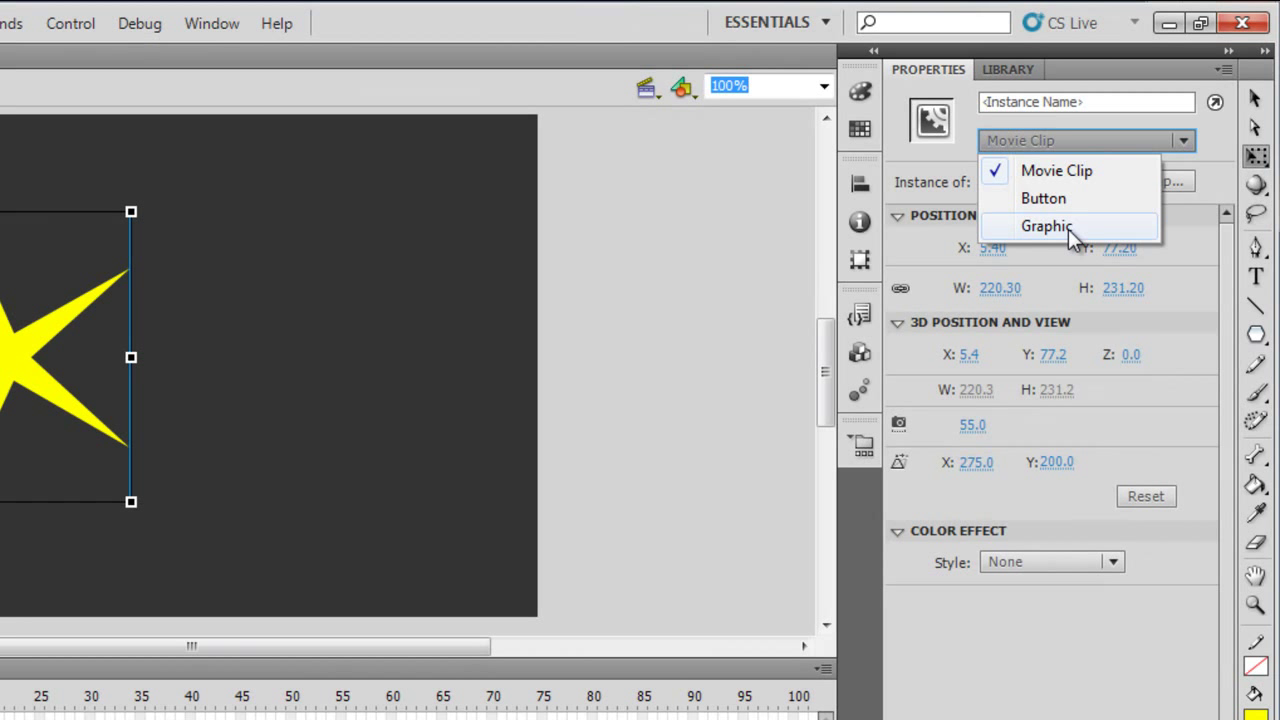
left_click(1163, 222)
key("ctrl+Return")
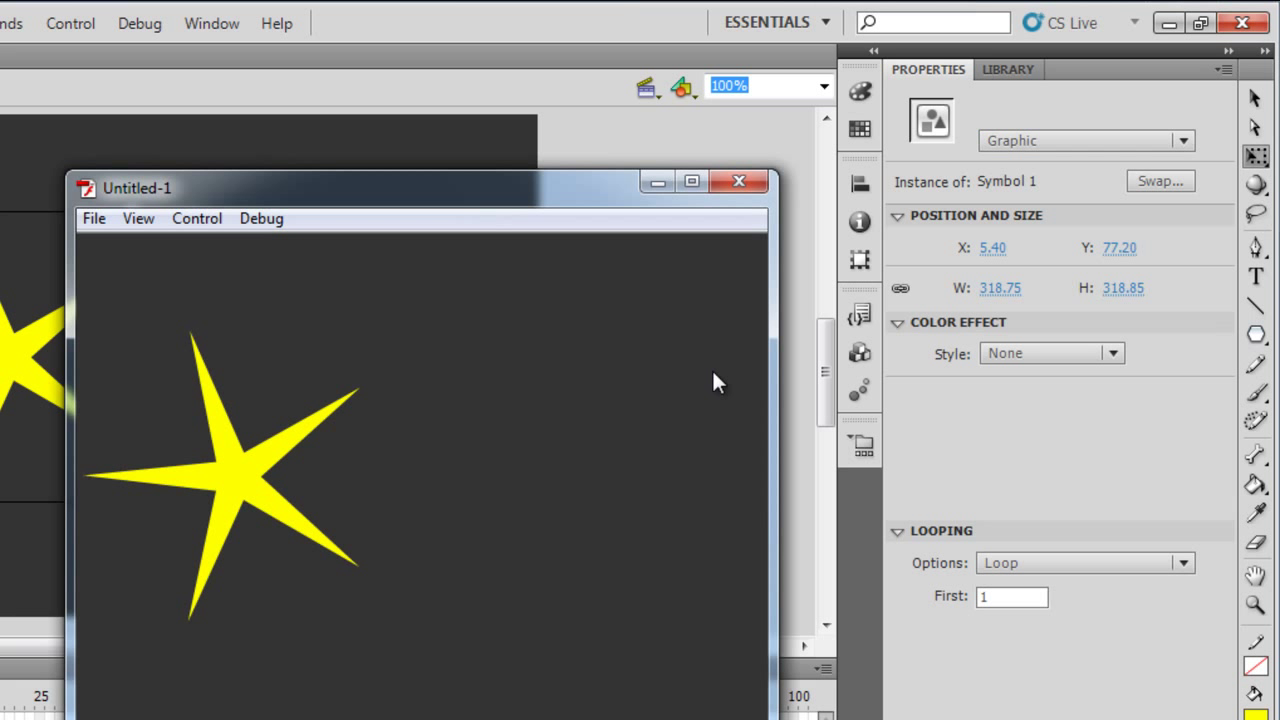
left_click(758, 176)
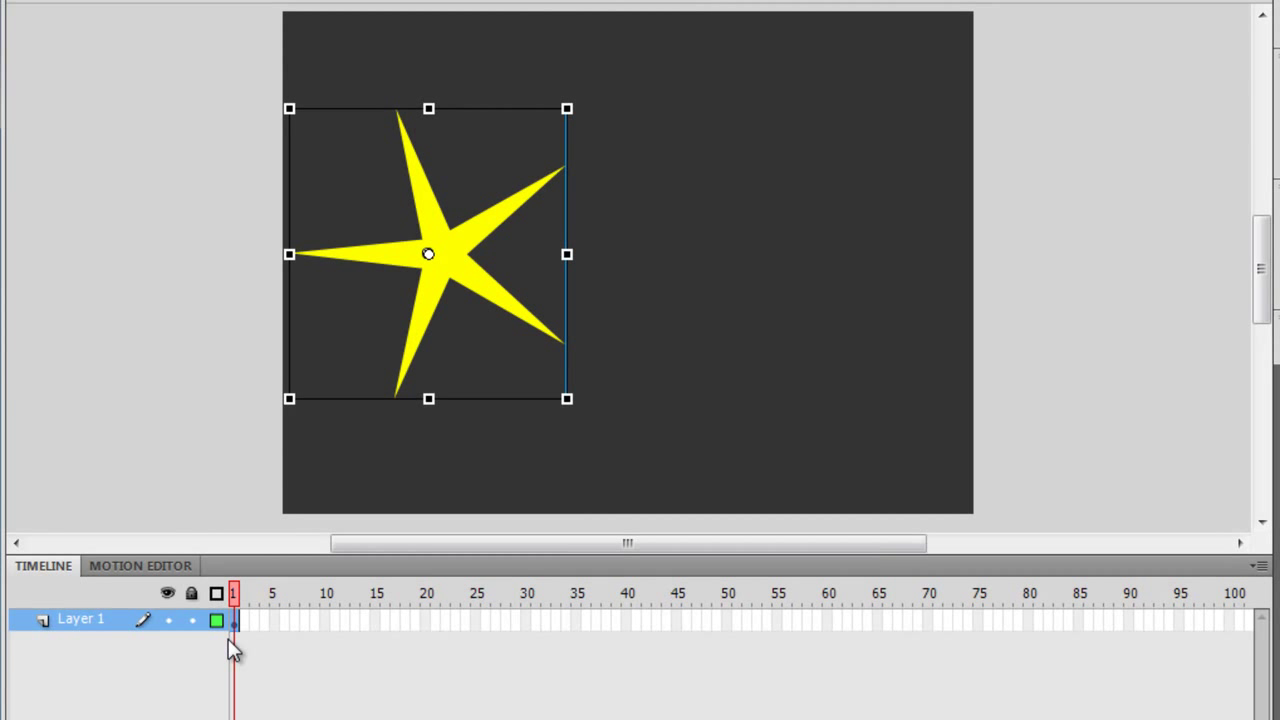
Extend Layer 1 with frames up to frame 75 and scrub the playhead back through the Graphic star's animation.
left_click(976, 620)
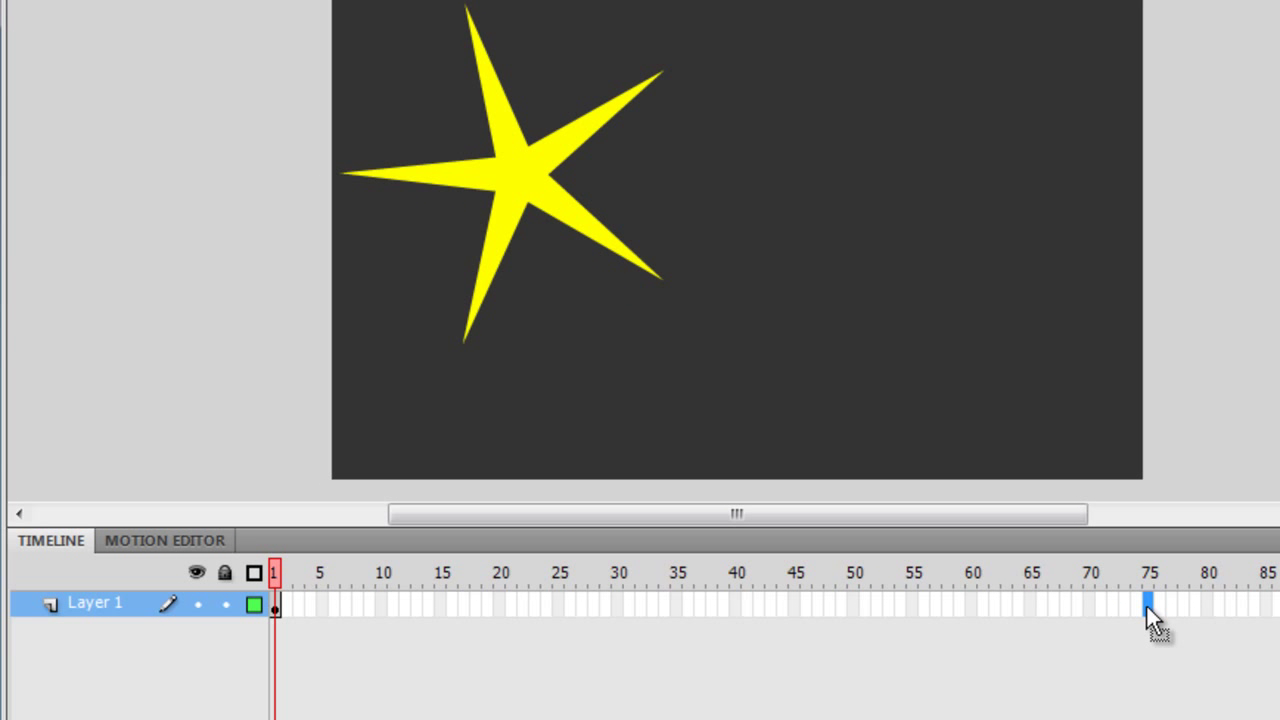
key("F5")
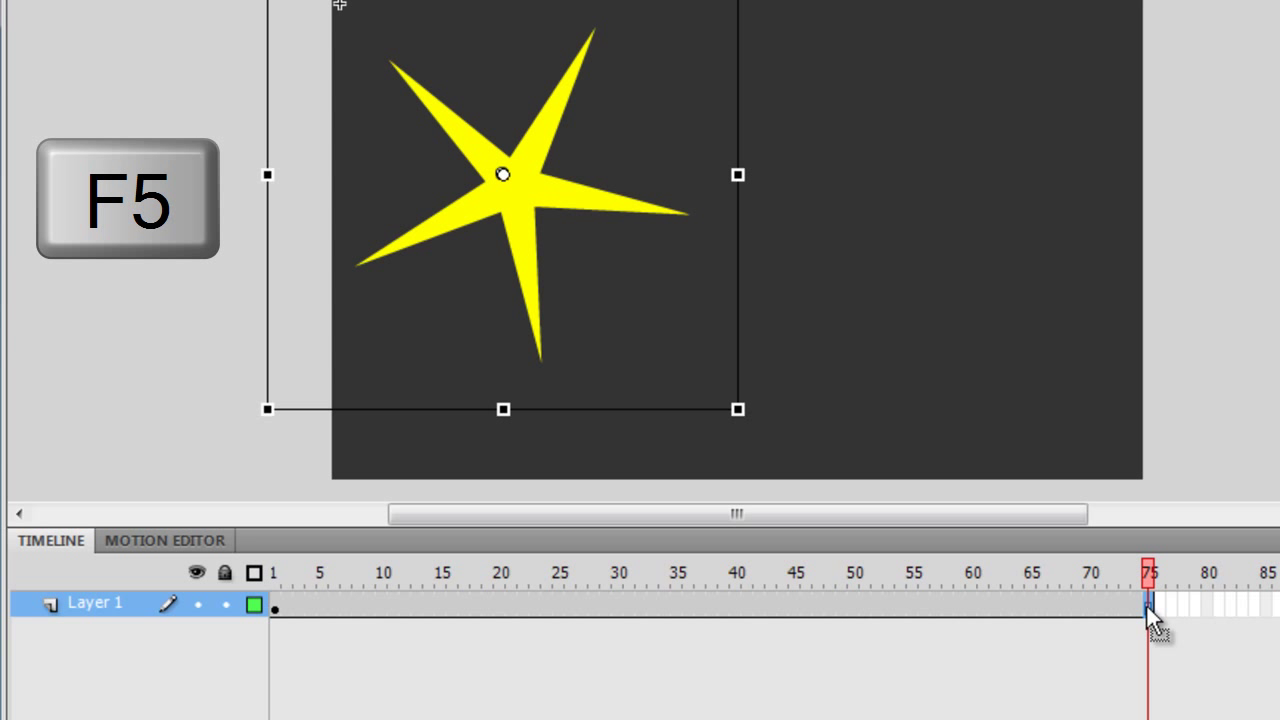
left_click_drag(1144, 562, 416, 529)
mouse_move(263, 522)
left_mouse_down()
mouse_move(1155, 522)
mouse_move(182, 479)
mouse_move(1154, 517)
mouse_move(256, 520)
left_mouse_up()
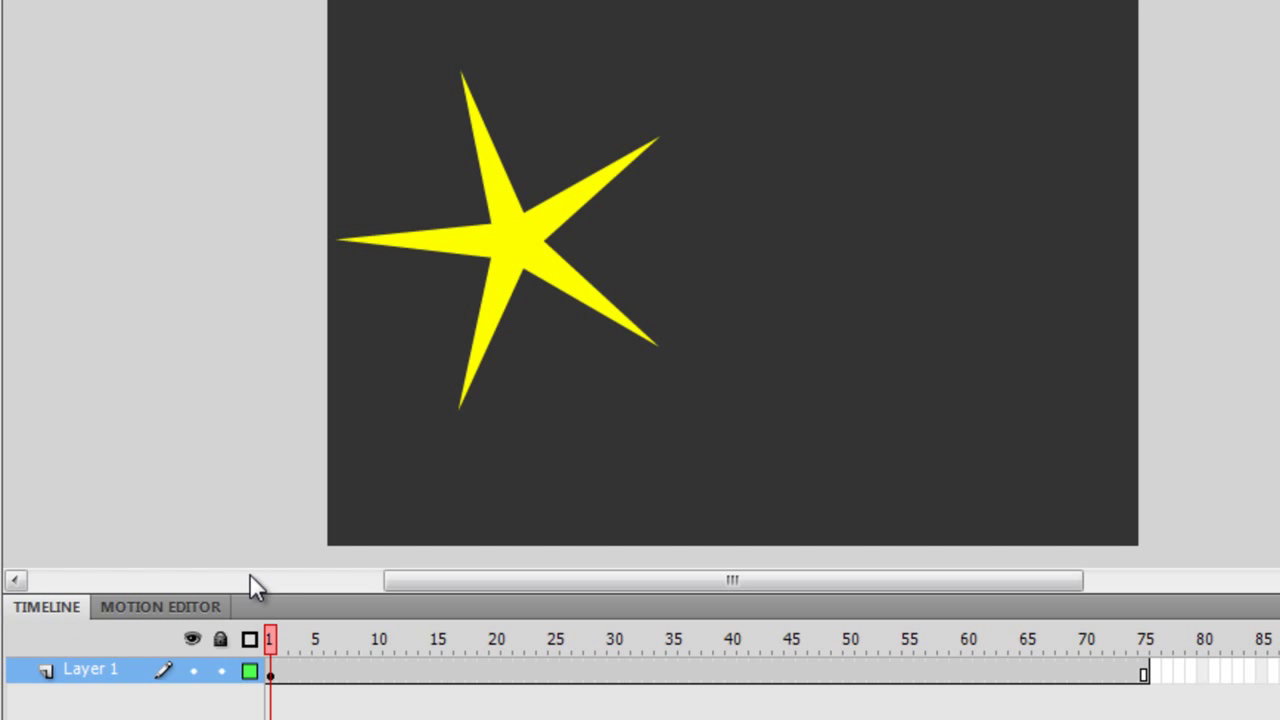
Change the star instance's type to Movie Clip and scrub the playhead to check its animation on the main timeline.
left_click(497, 280)
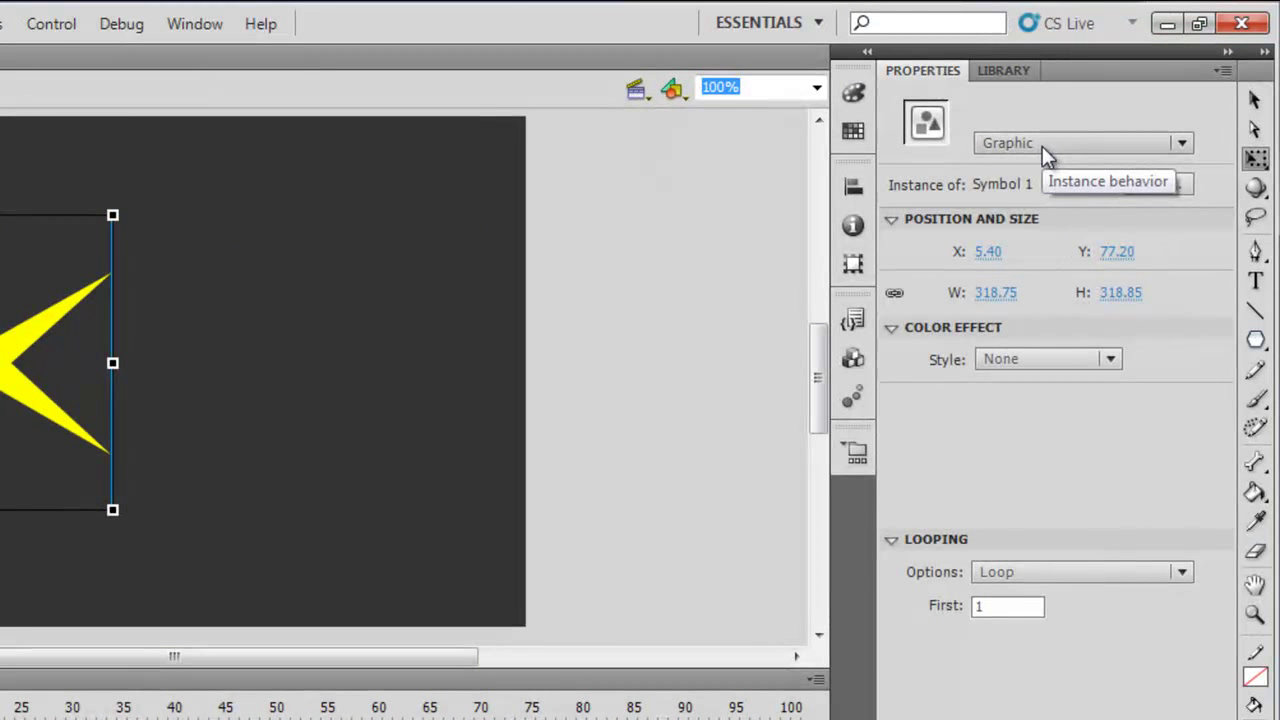
left_click(1042, 146)
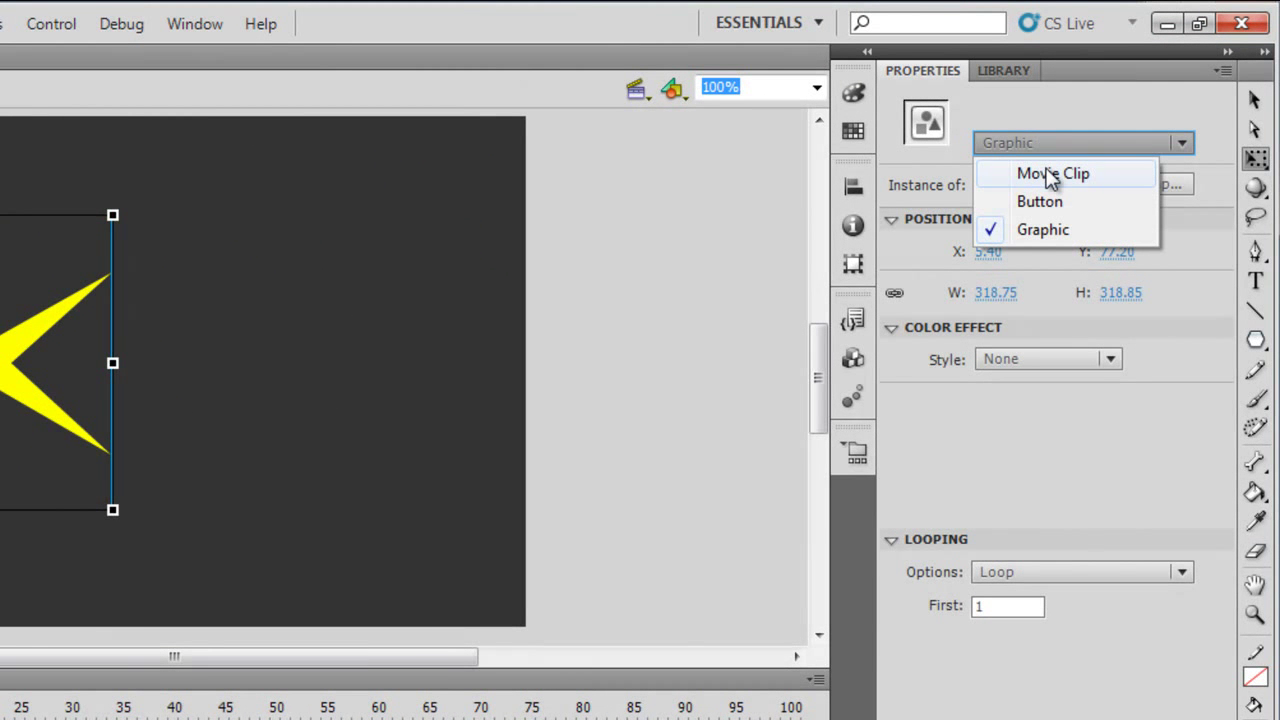
left_click(1047, 172)
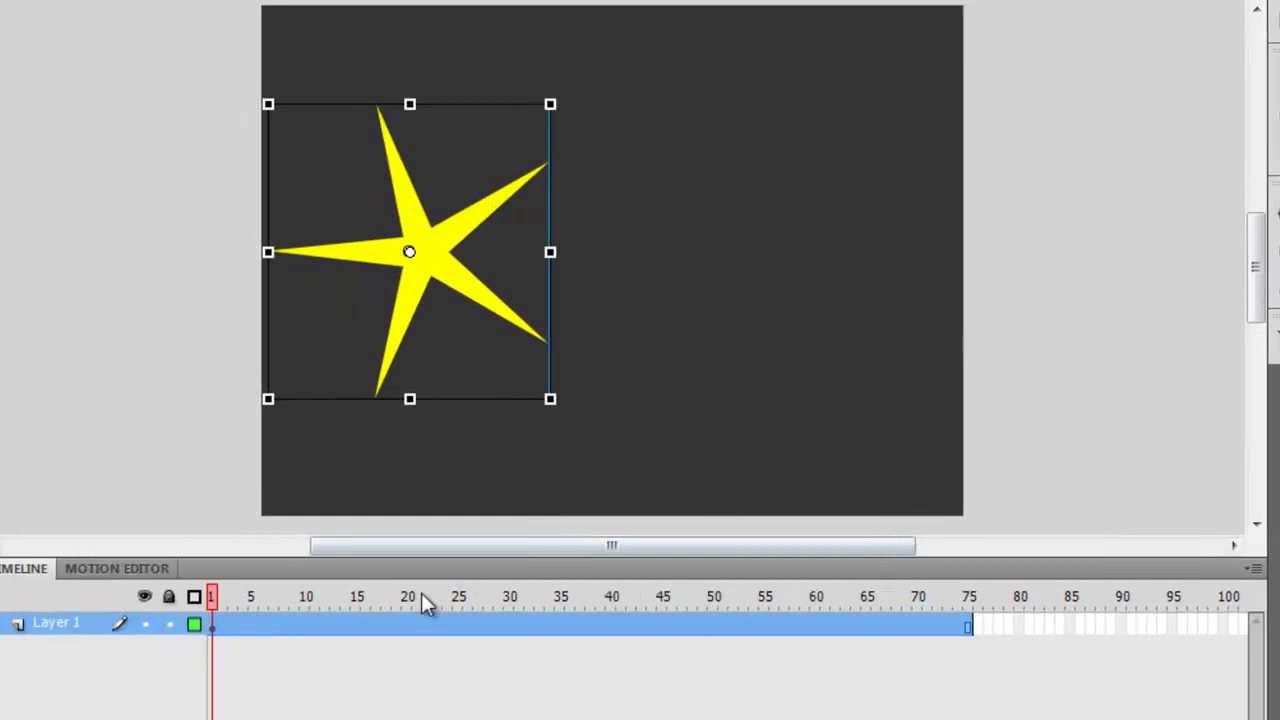
left_click_drag(238, 591, 188, 568)
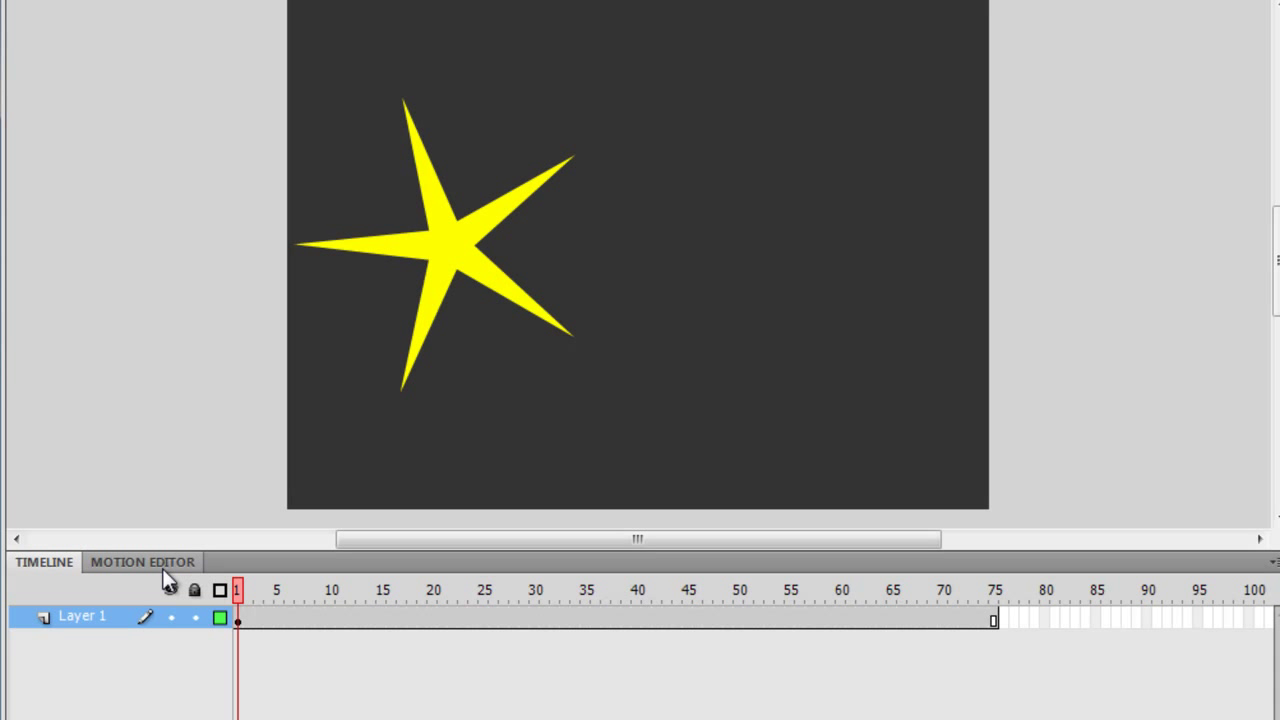
Test the movie with the Movie Clip star over 75 frames, close the preview, and scrub the timeline again.
key("ctrl+Return")
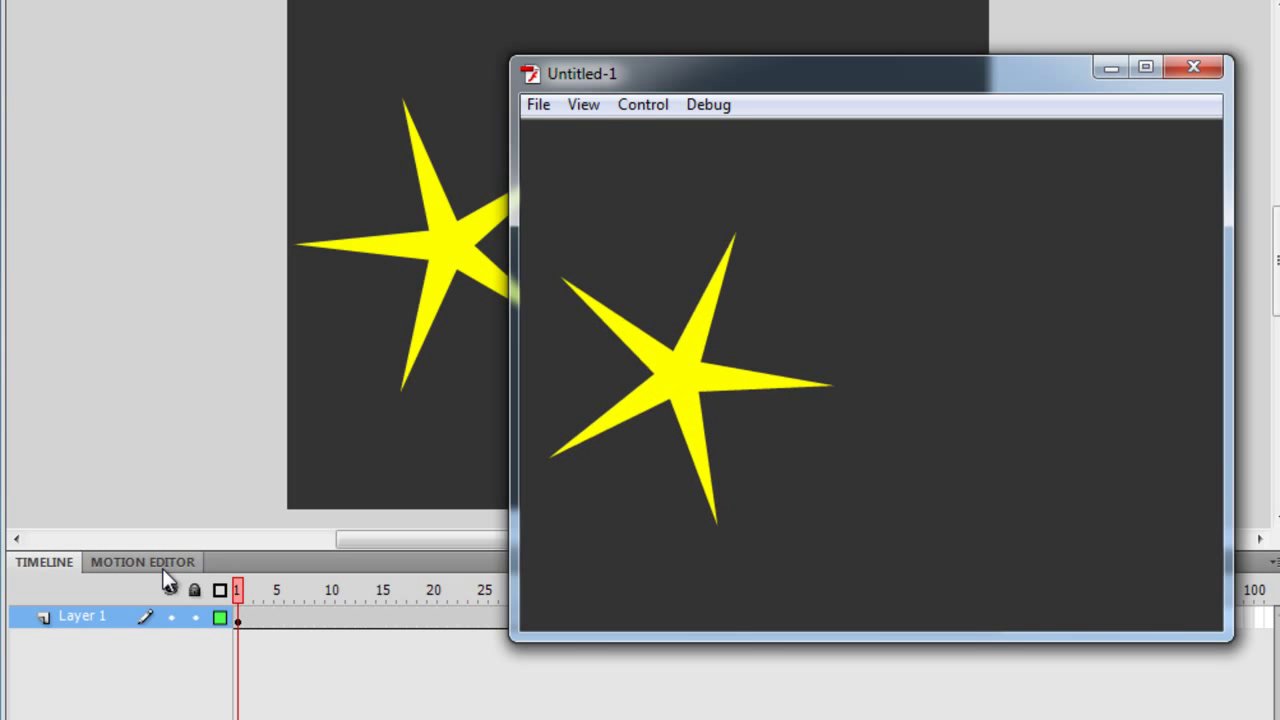
left_click(1188, 67)
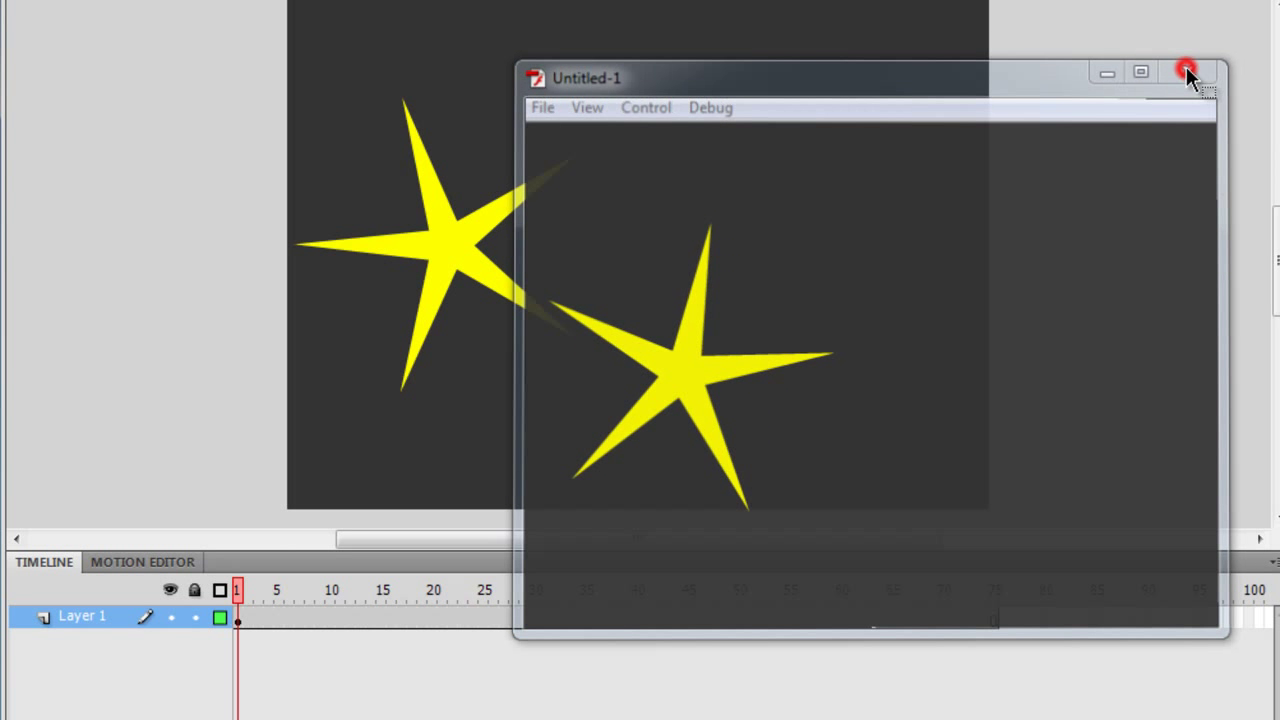
left_click_drag(240, 592, 166, 540)
Return the star instance's type to Graphic and test the 75-frame movie.
left_click(431, 253)
left_click(1086, 136)
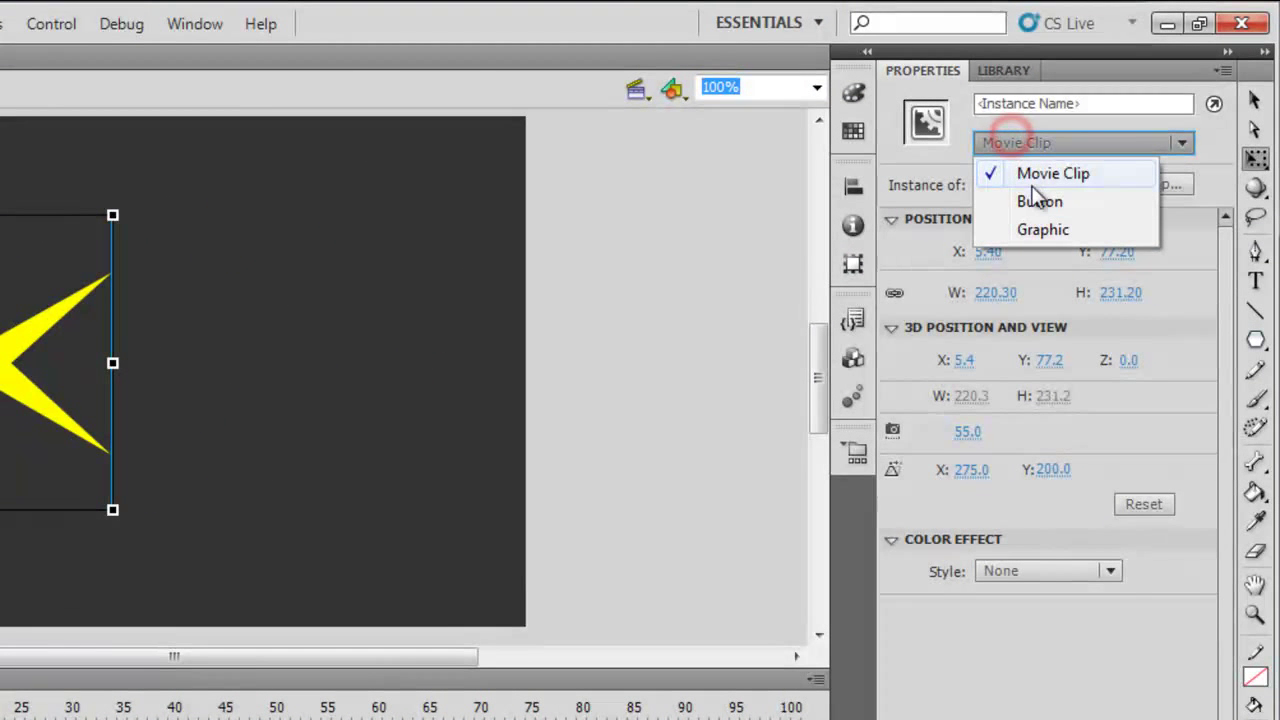
left_click(1034, 229)
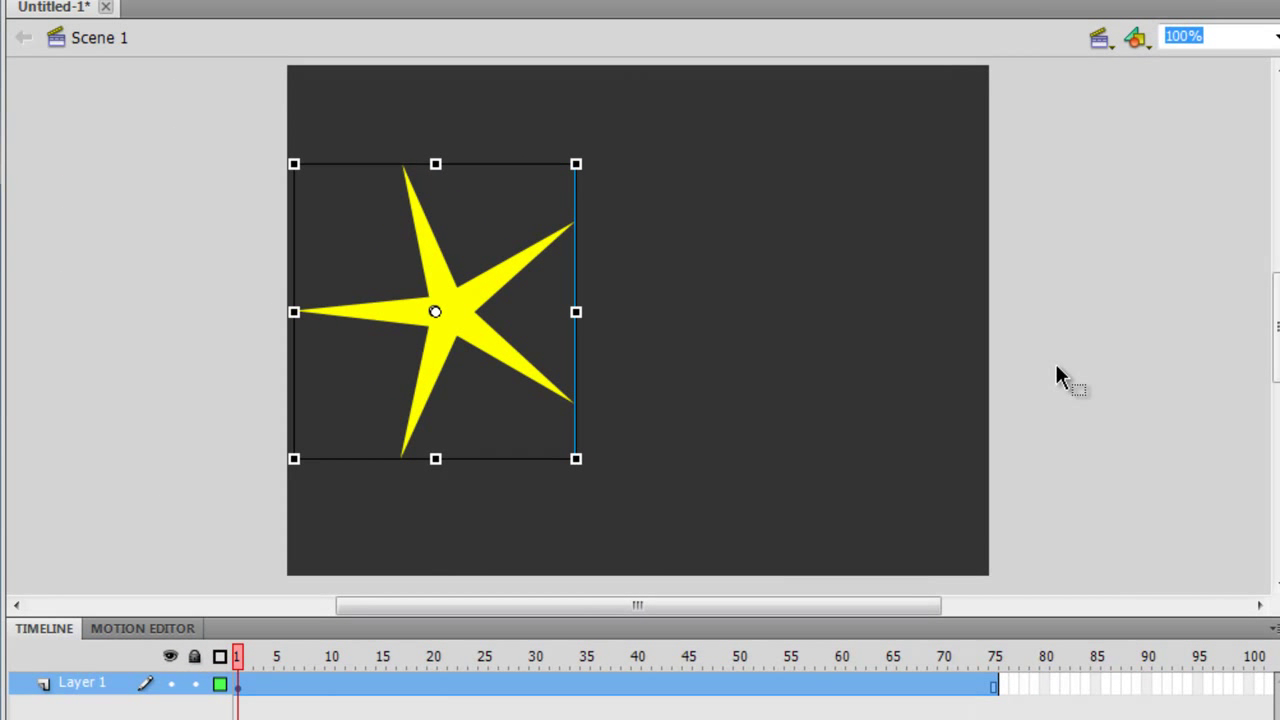
key("ctrl+Return")
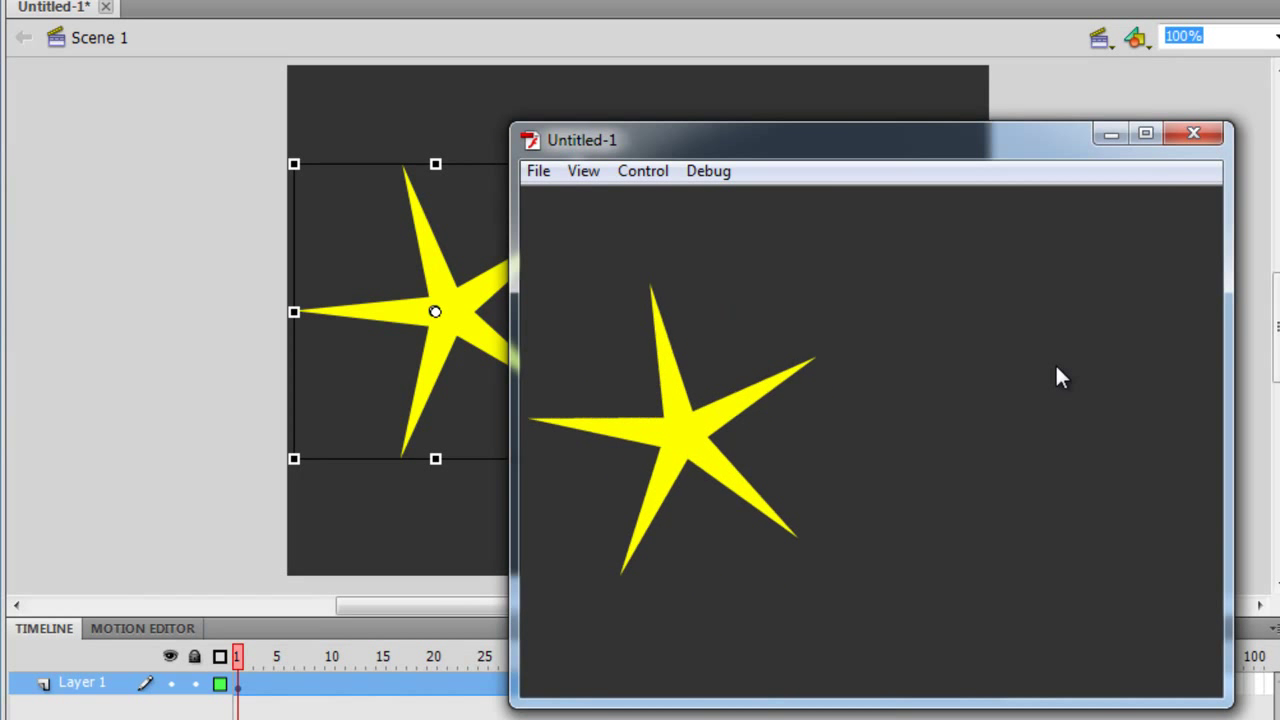
left_click(1190, 136)
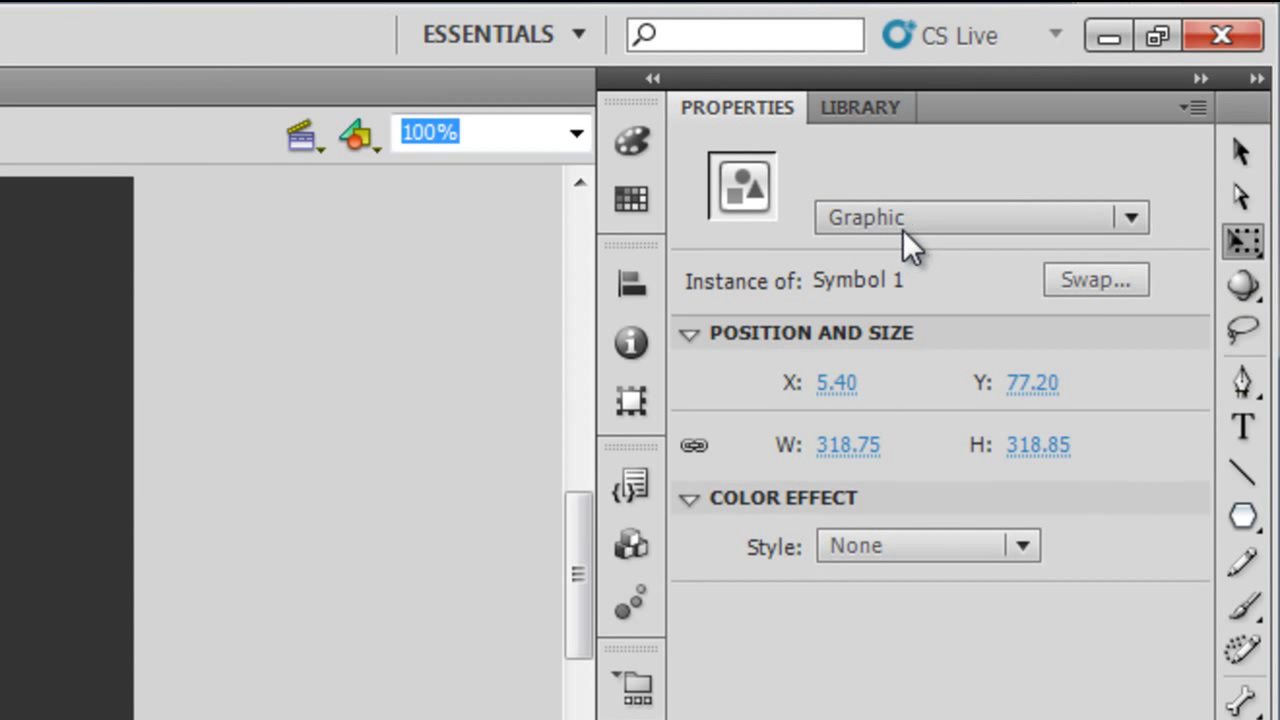
Switch the star instance to Movie Clip and back to Graphic to compare the properties each type offers.
left_click(904, 227)
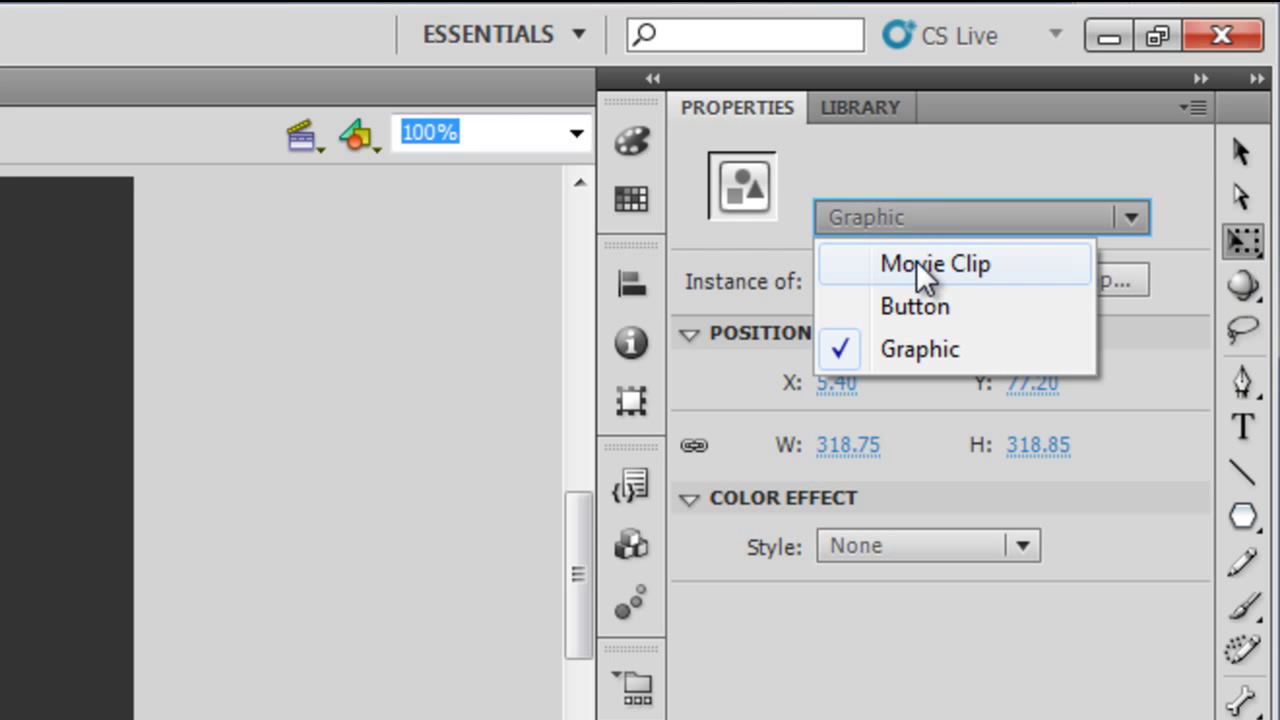
left_click(916, 262)
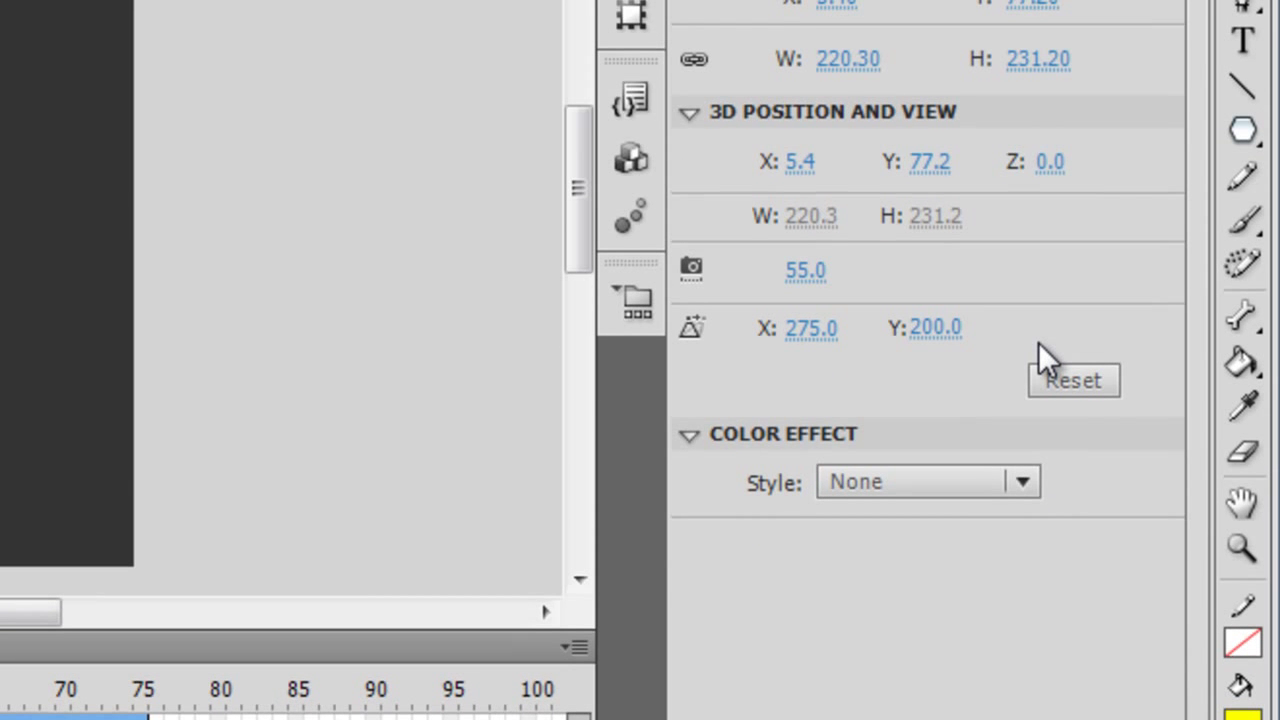
left_click(935, 131)
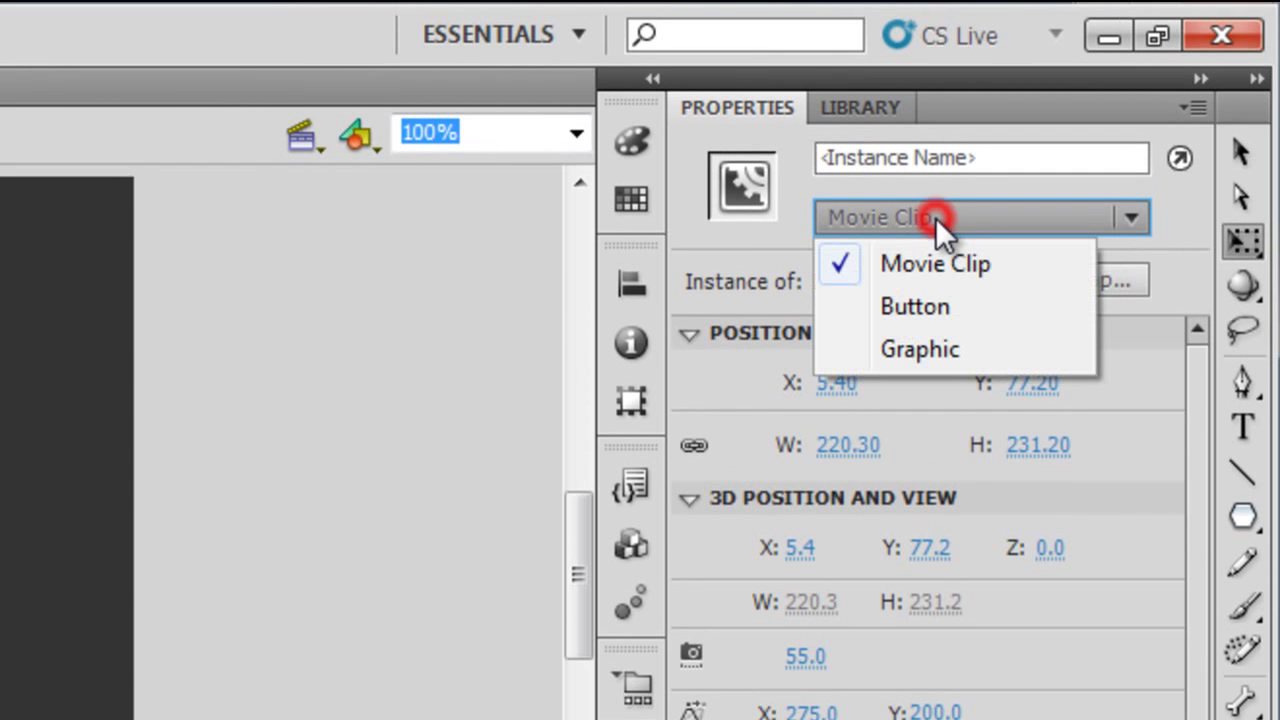
left_click(943, 346)
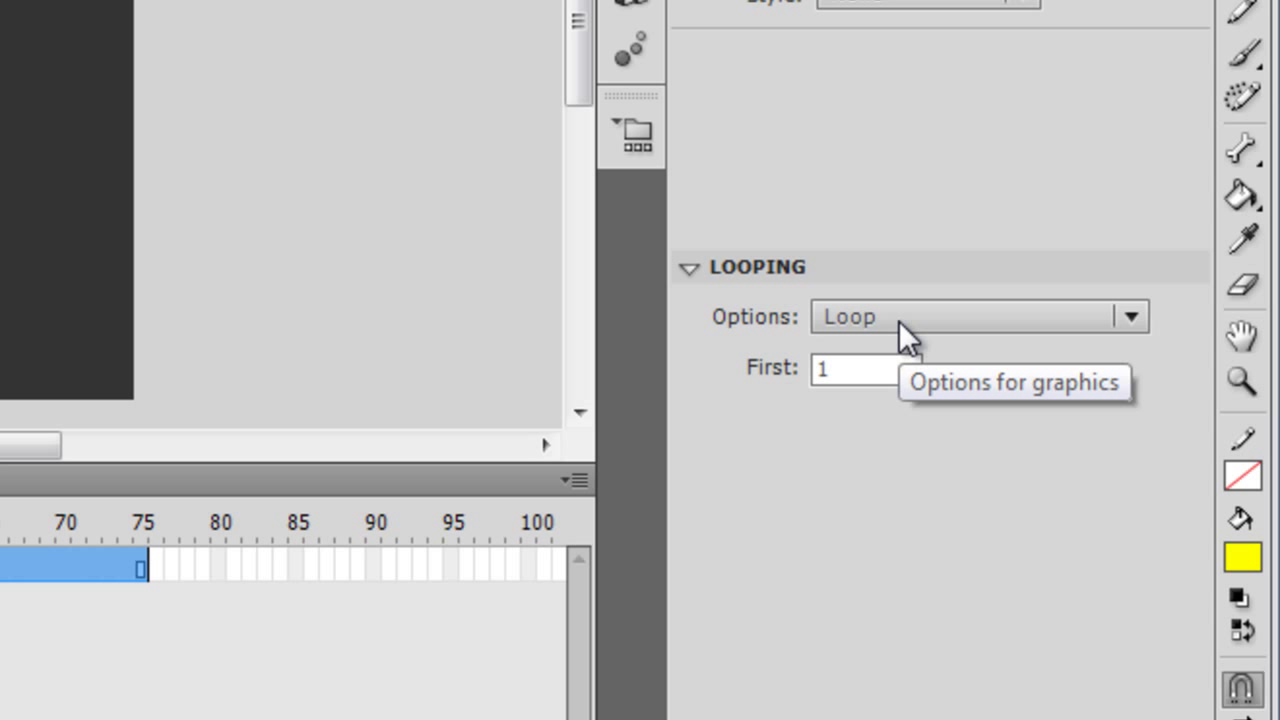
Set the Graphic star's looping option to Play Once and scrub the playhead through the timeline and back.
left_click(899, 321)
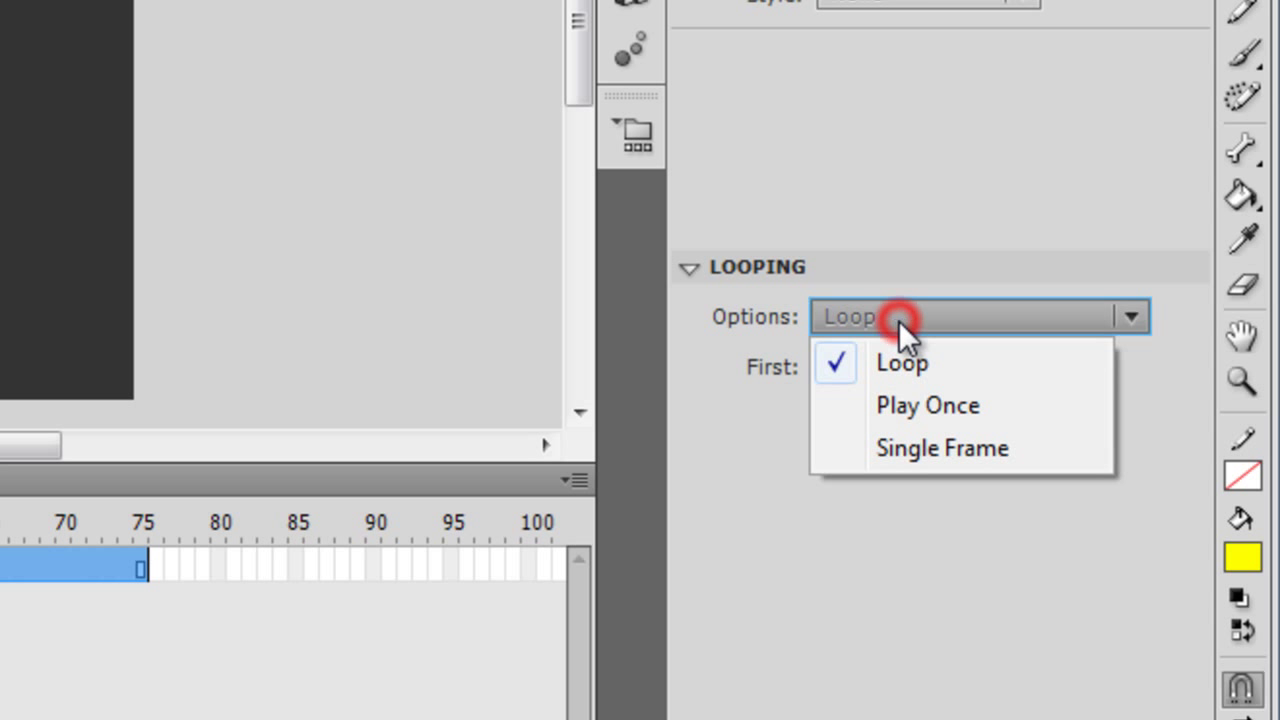
left_click(922, 402)
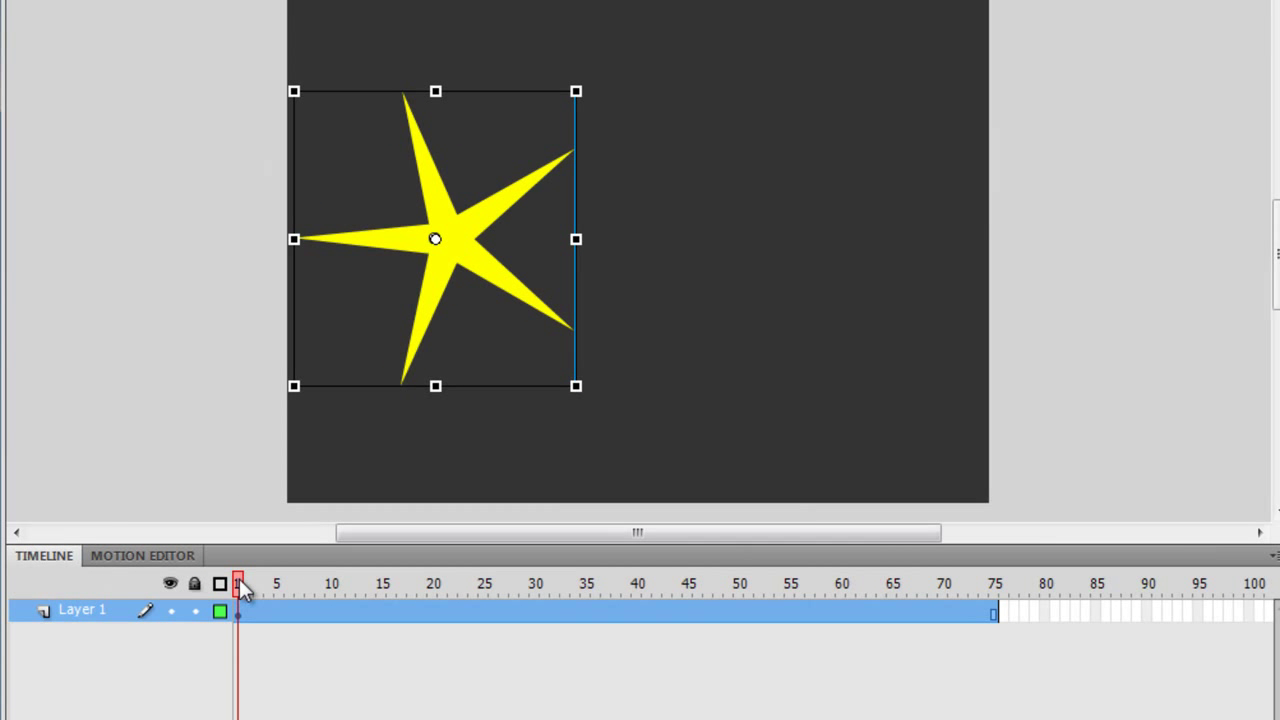
left_click_drag(239, 579, 928, 561)
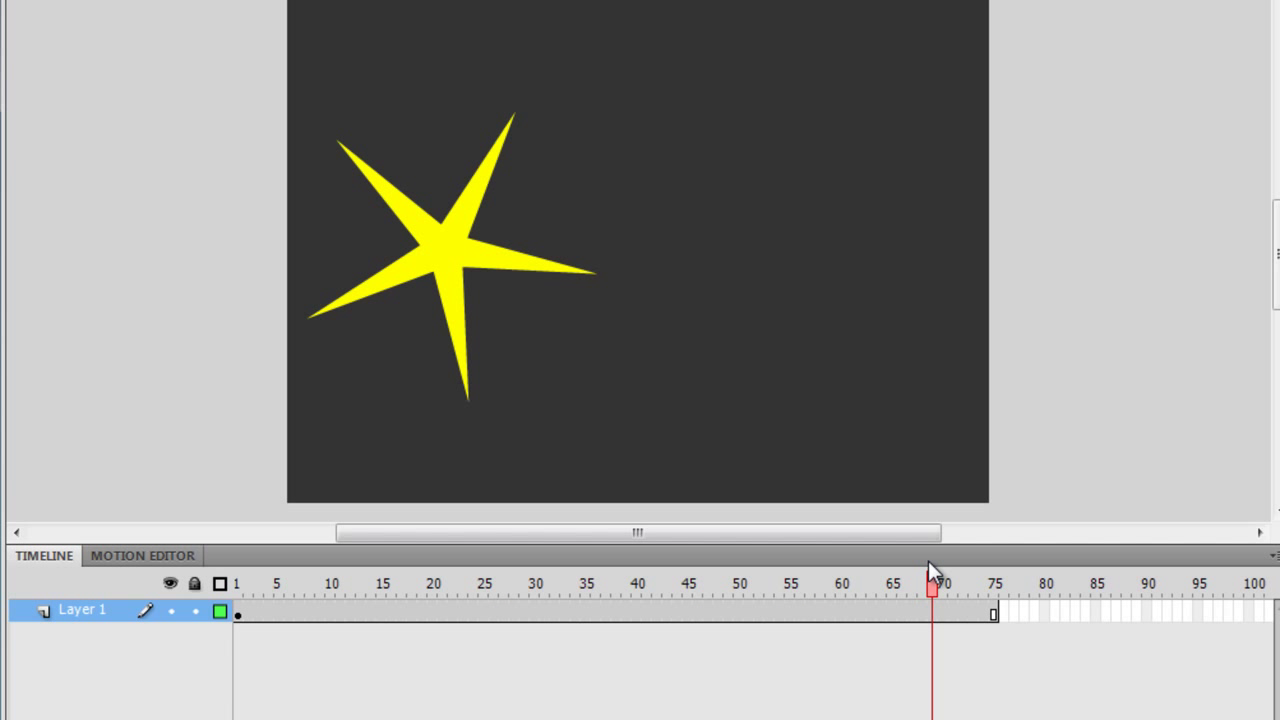
left_click_drag(928, 561, 236, 563)
Set the star's looping option to Loop, scrub through the timeline, and return the playhead to frame 1.
left_click(456, 251)
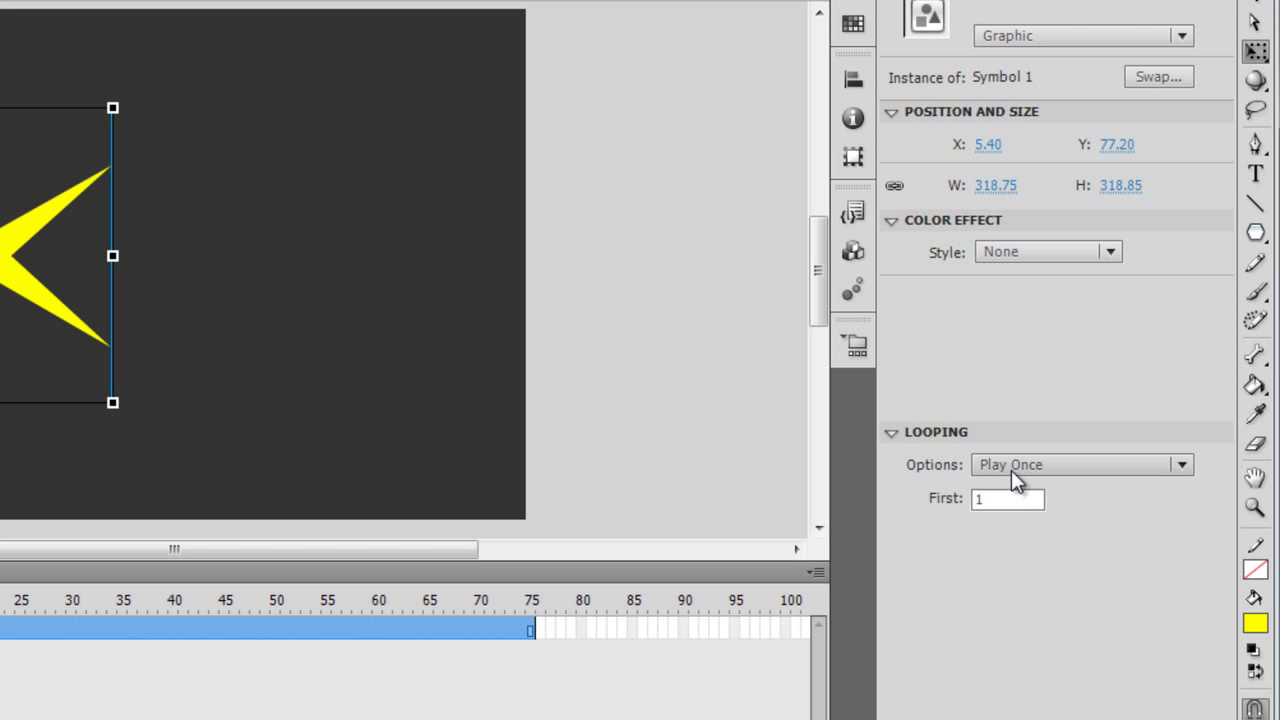
left_click(1014, 469)
left_click(1019, 492)
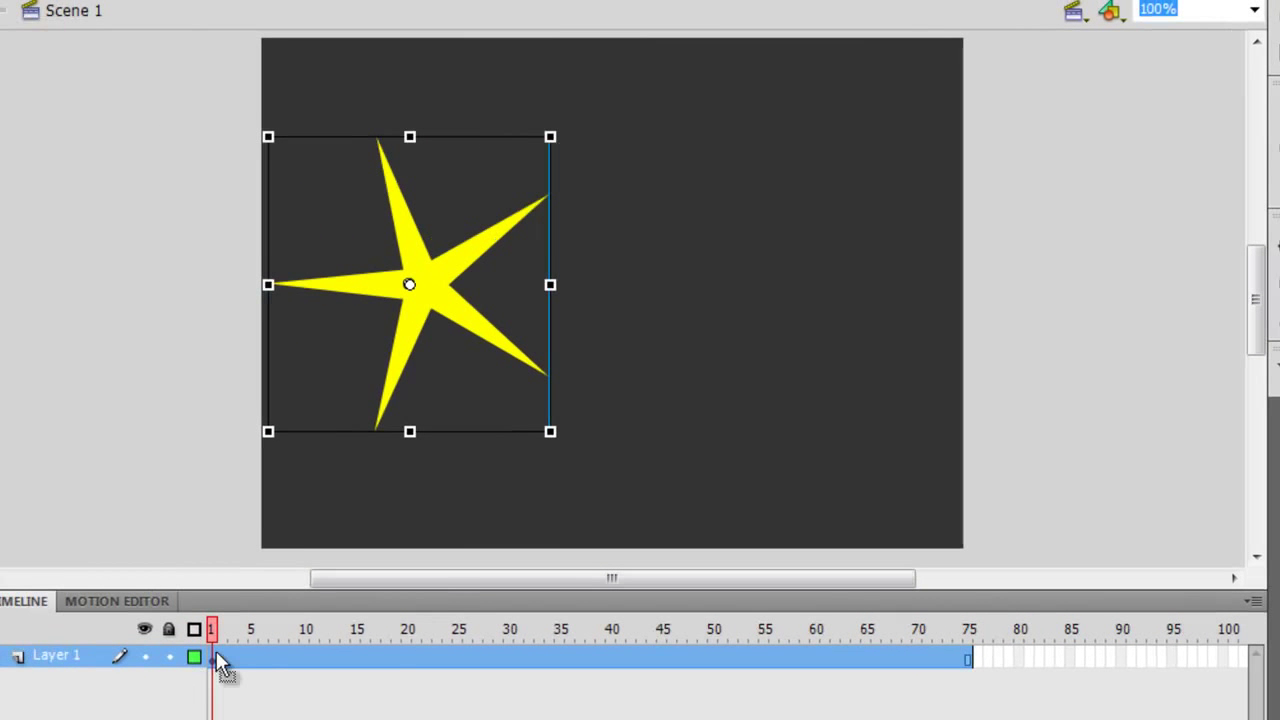
left_click_drag(245, 632, 1006, 631)
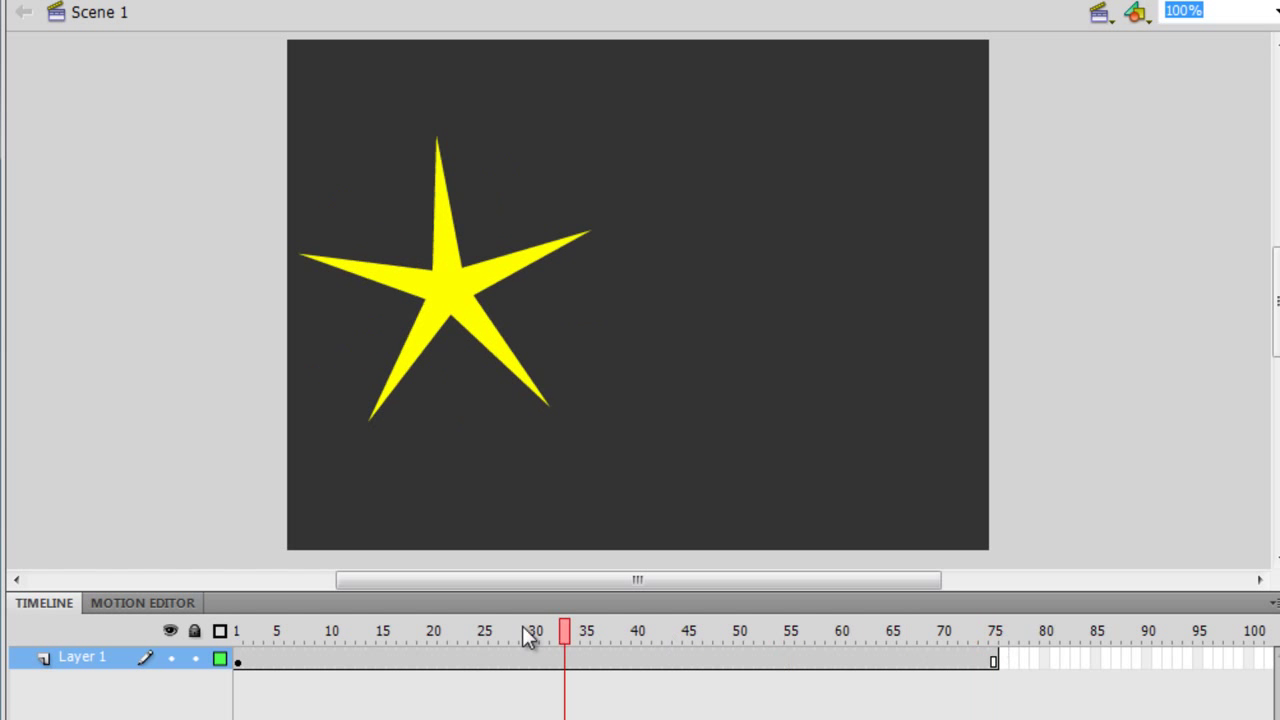
left_click(237, 631)
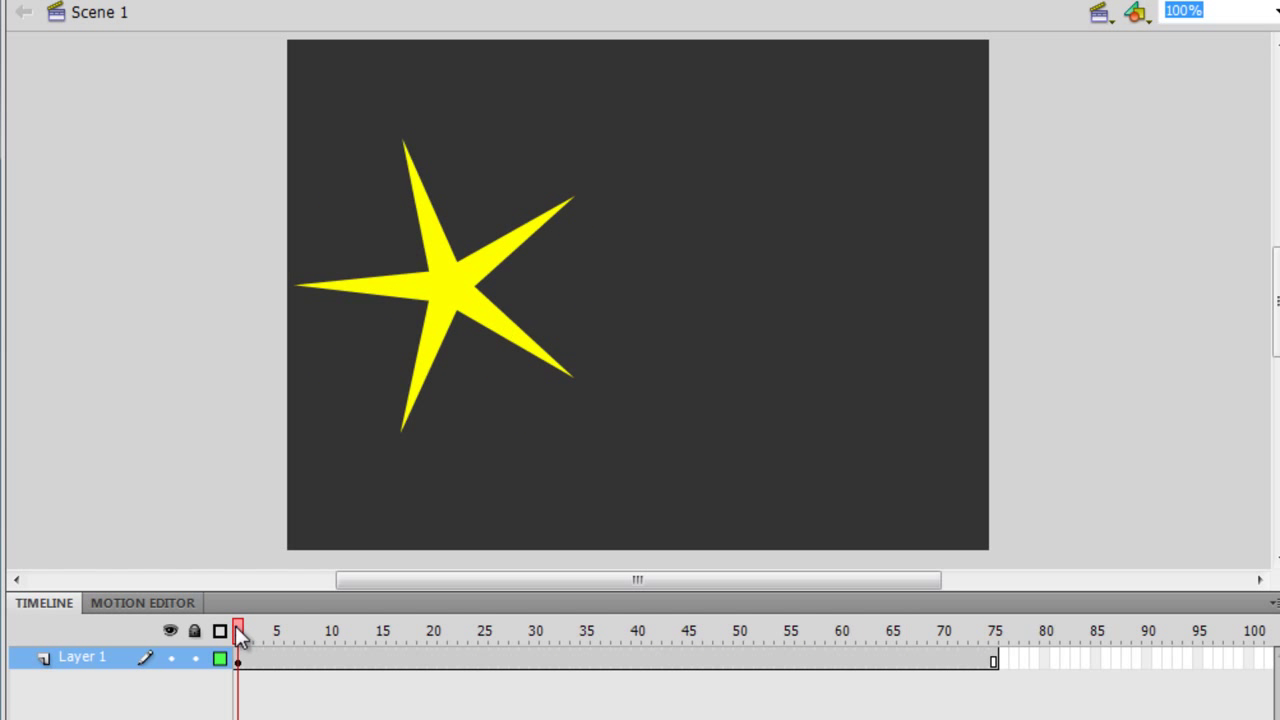
Set the star's looping option back to Play Once and test the movie.
left_click(460, 309)
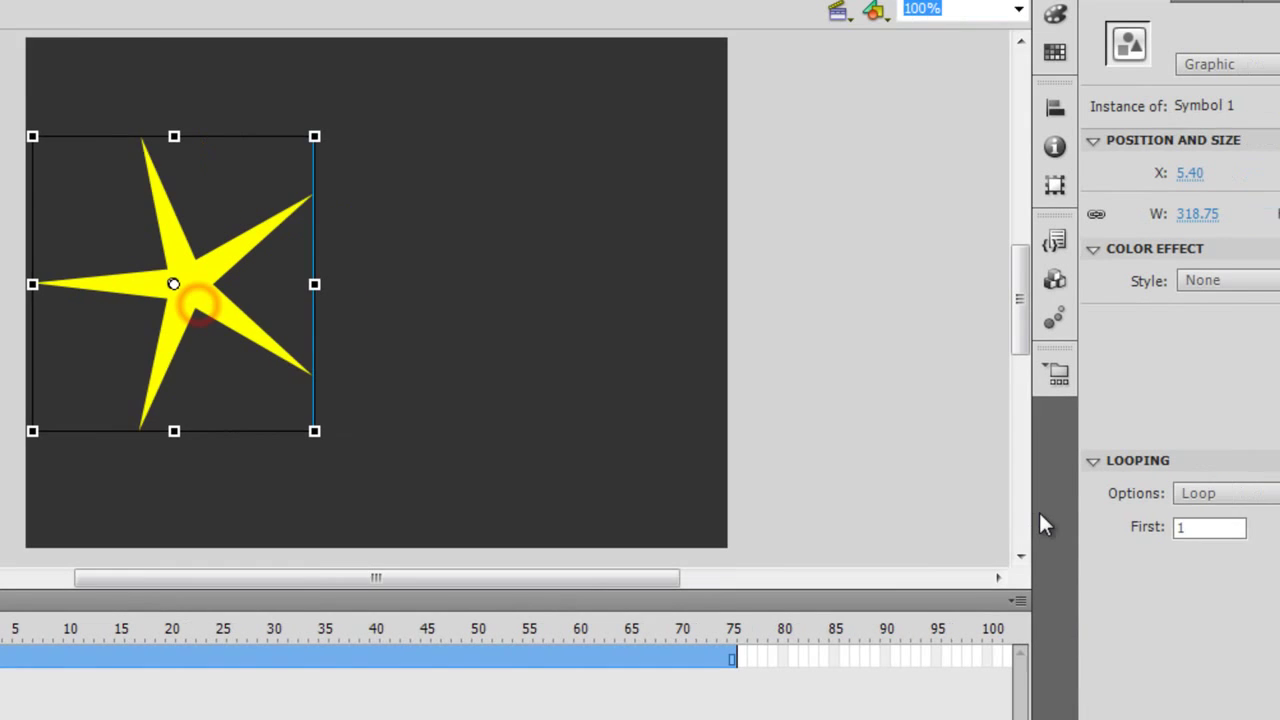
left_click(994, 491)
left_click(1018, 551)
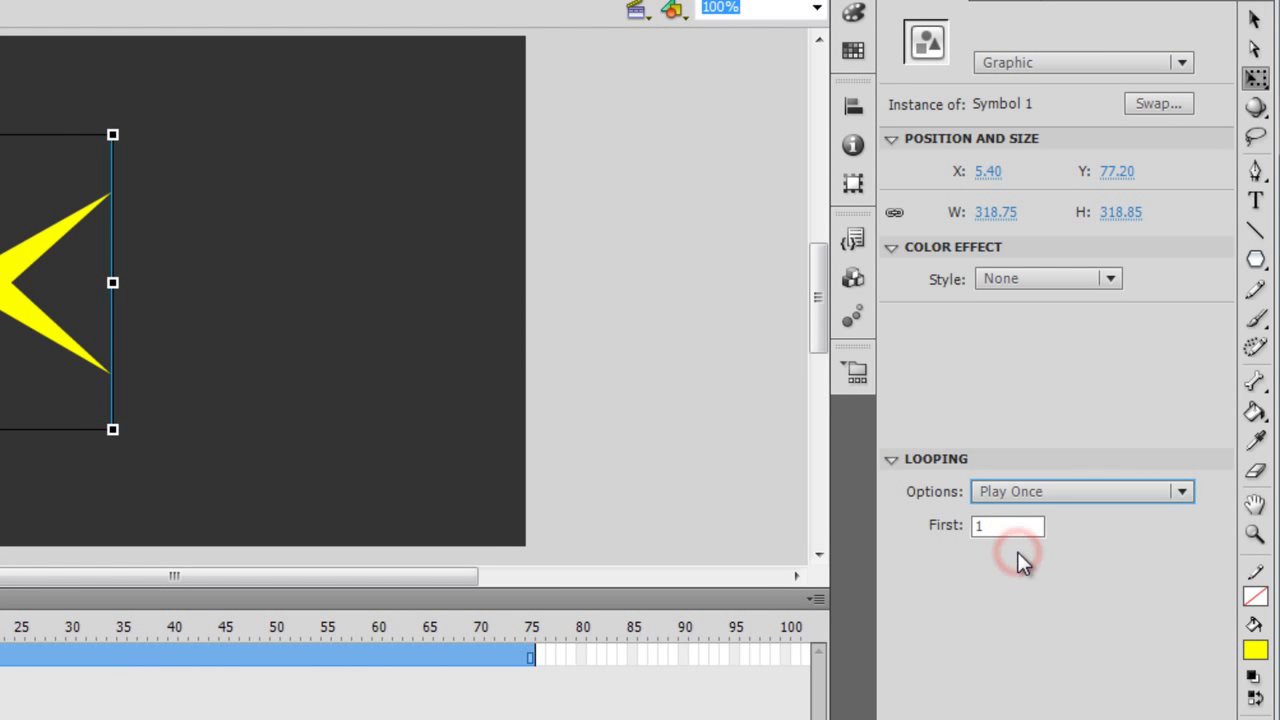
key("ctrl+Return")
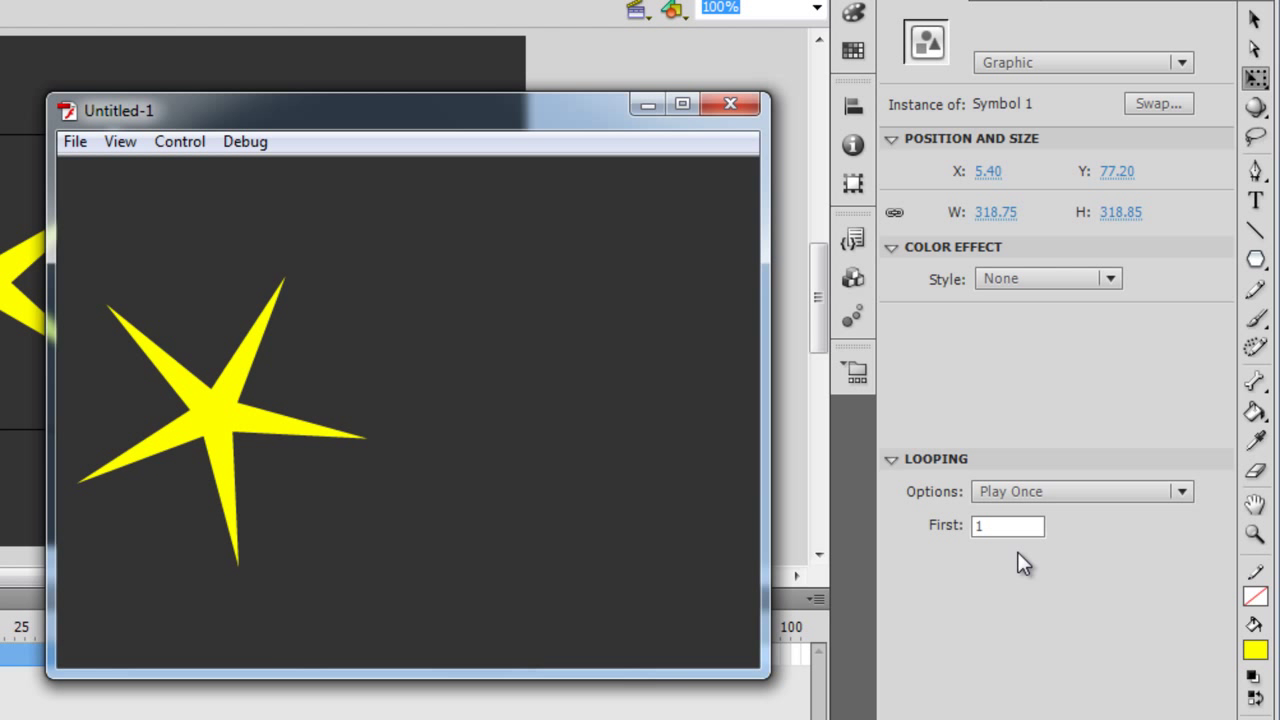
left_click(737, 102)
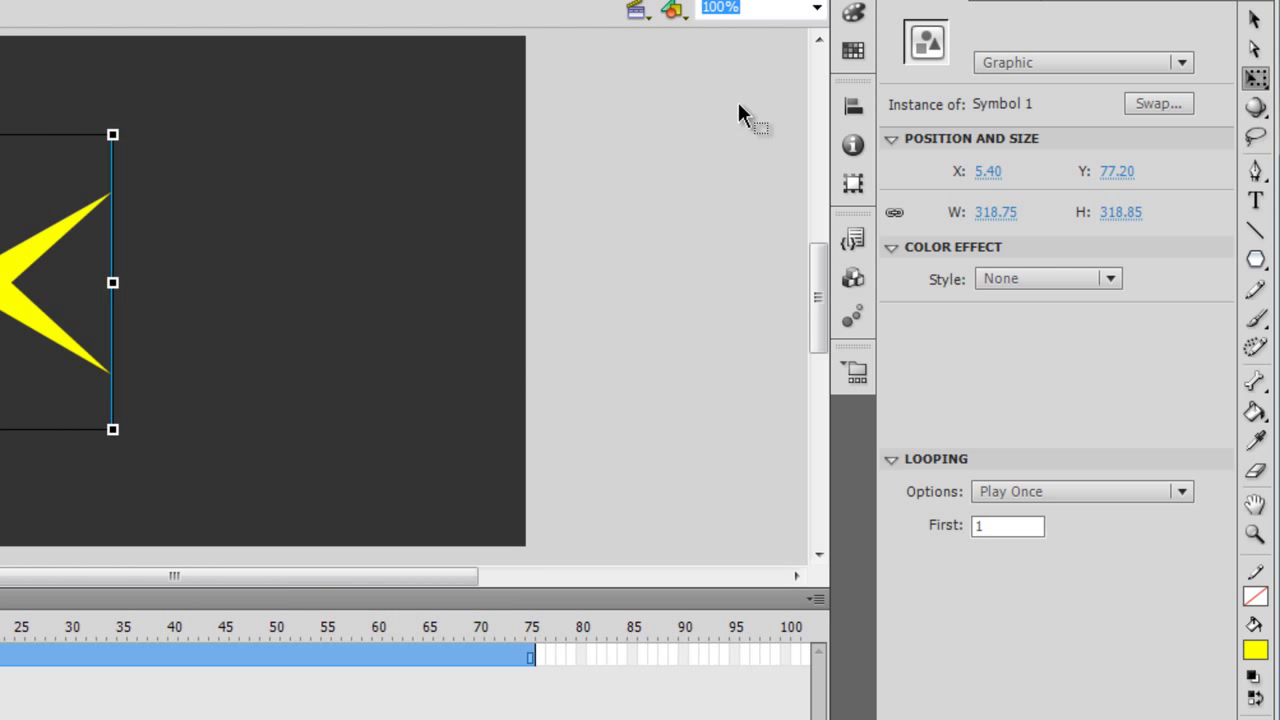
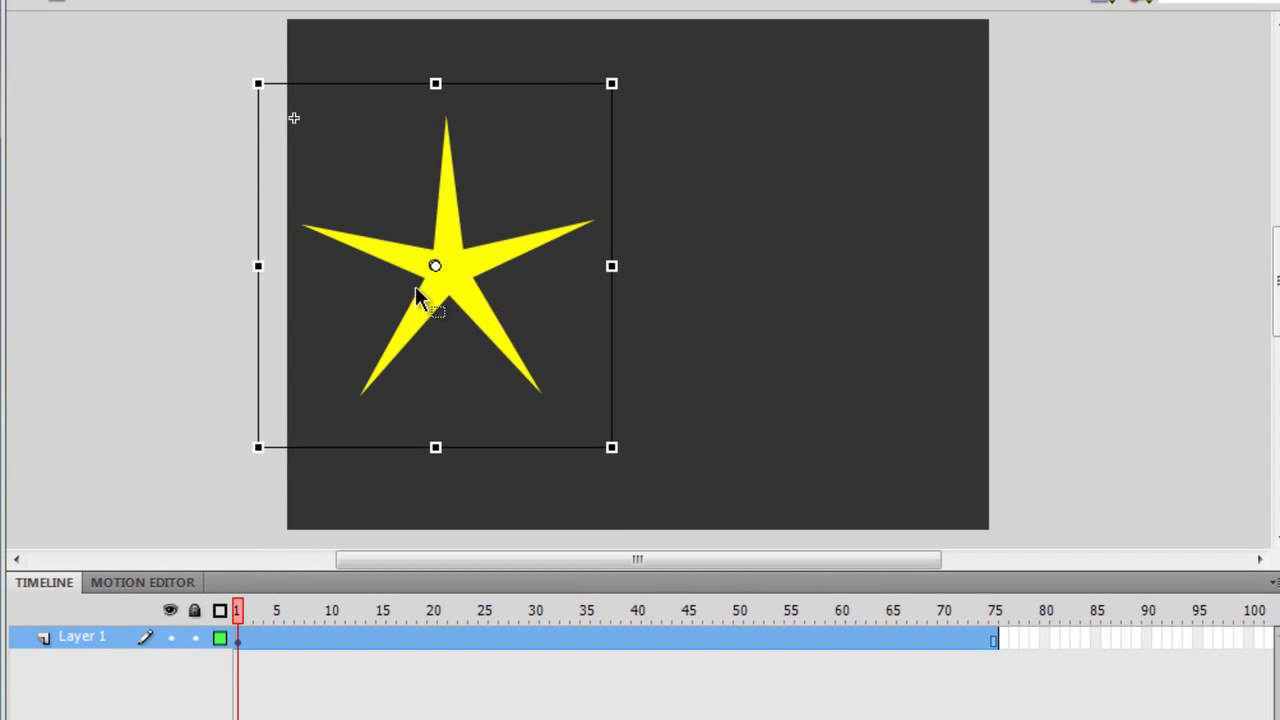
Open the star symbol for editing and inspect frame 10 of its animation.
left_click(445, 297)
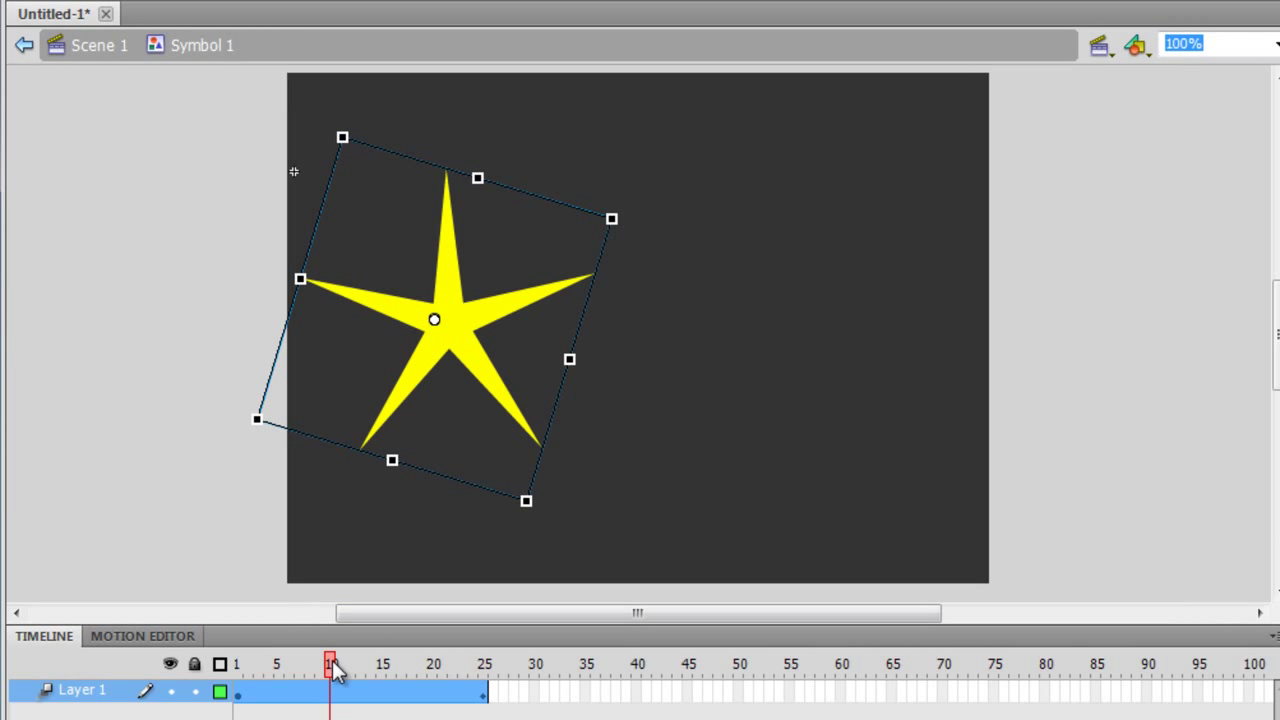
mouse_move(333, 668)
left_mouse_down()
mouse_move(233, 660)
mouse_move(335, 655)
left_mouse_up()
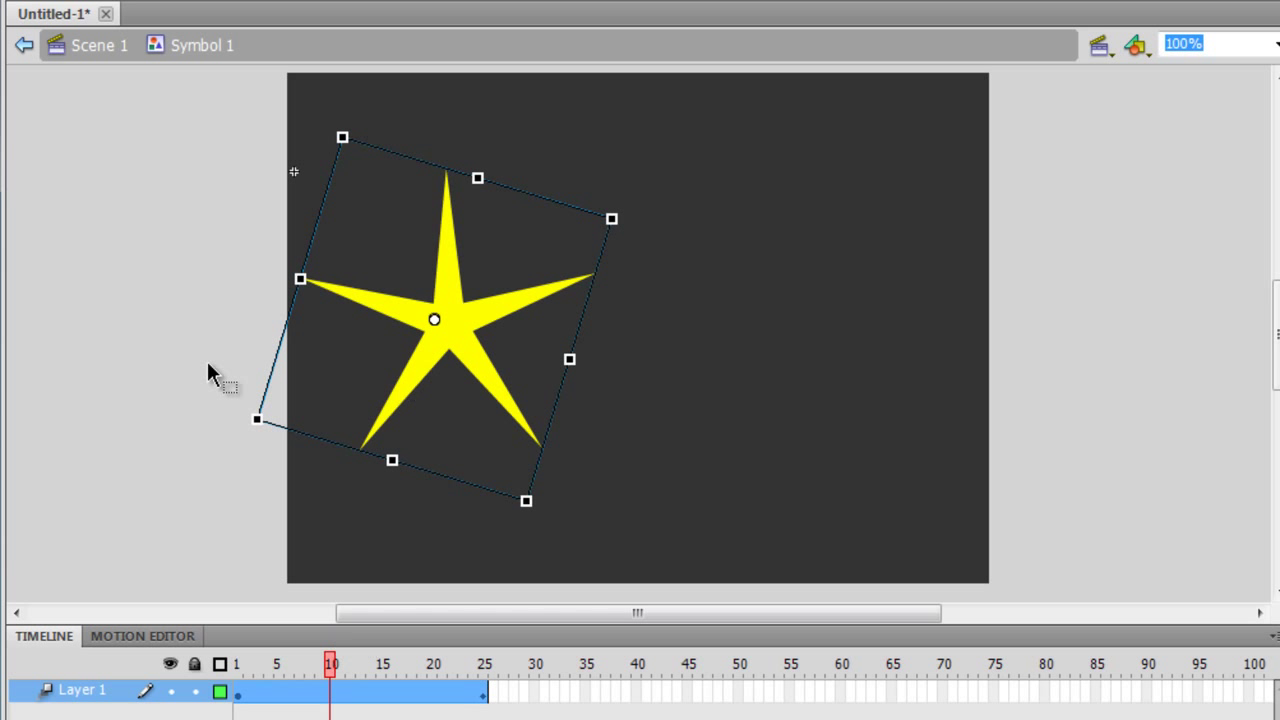
Return to Scene 1 and scrub through the star's animation on the timeline, ending at frame 1.
left_click(24, 46)
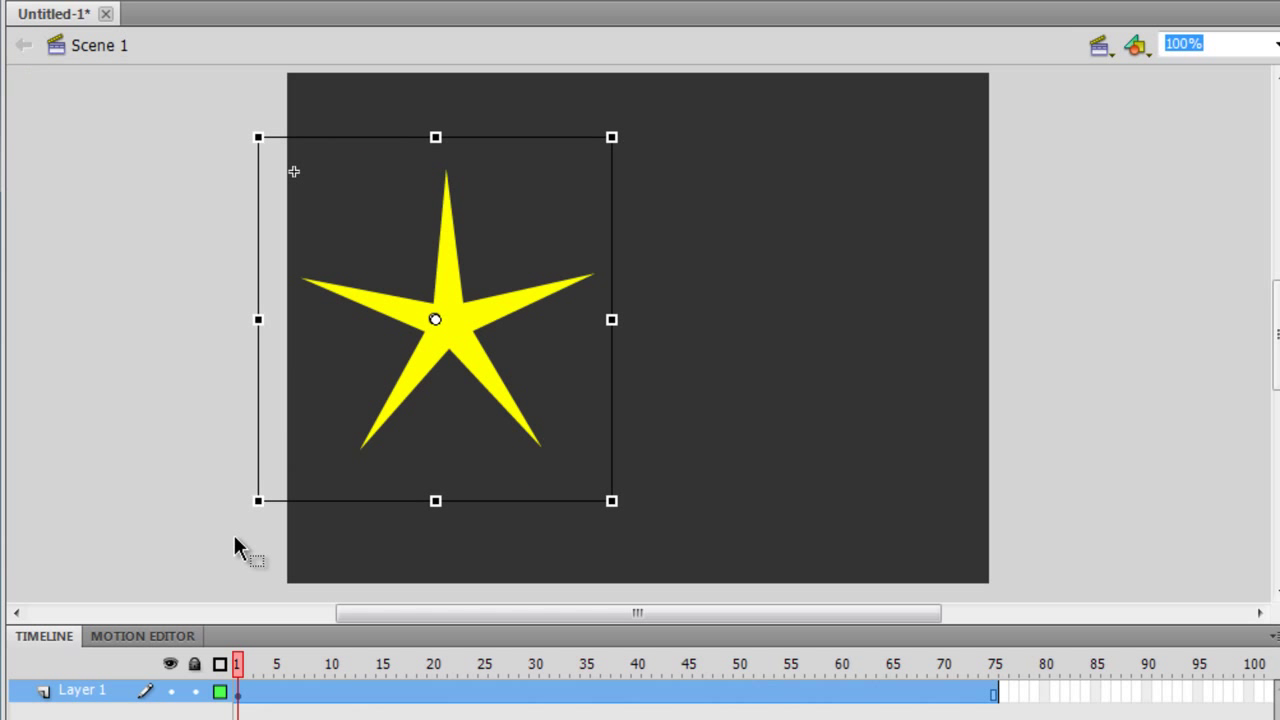
left_click(248, 667)
left_click_drag(250, 667, 226, 611)
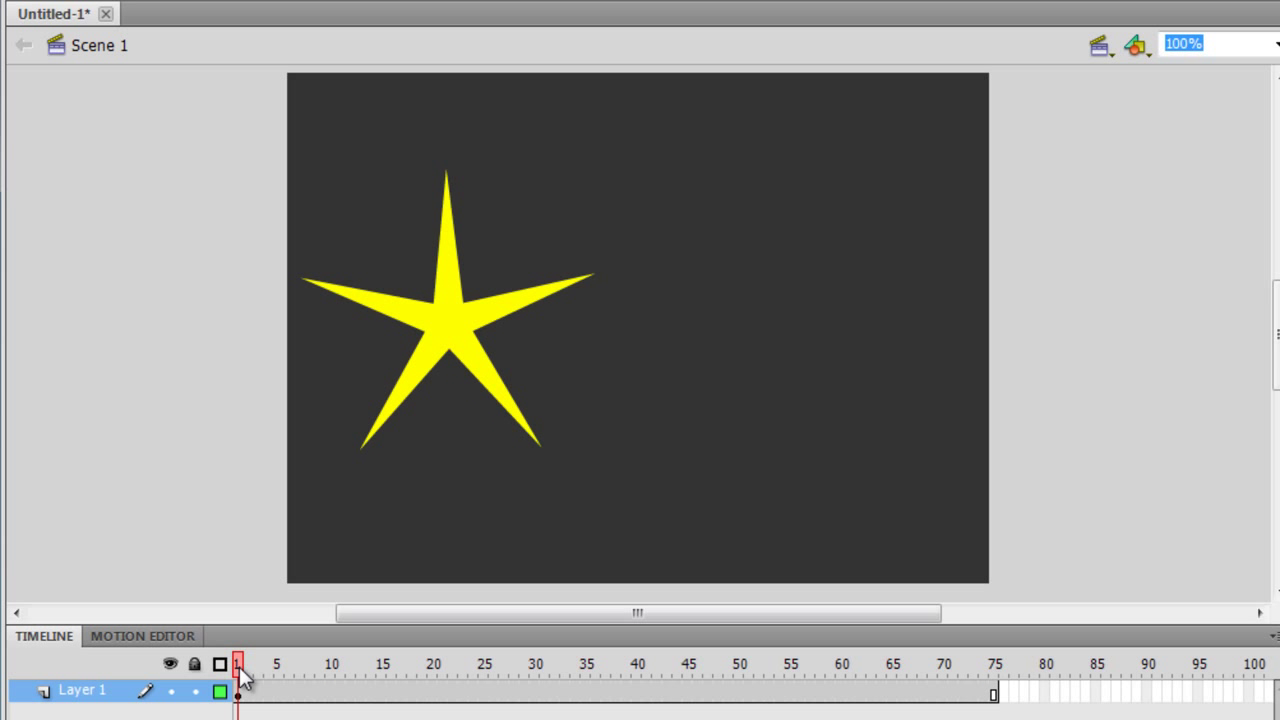
left_click_drag(243, 676, 234, 636)
Set the Graphic star's looping option to Play Once with frame 10 as its first frame.
left_click(446, 324)
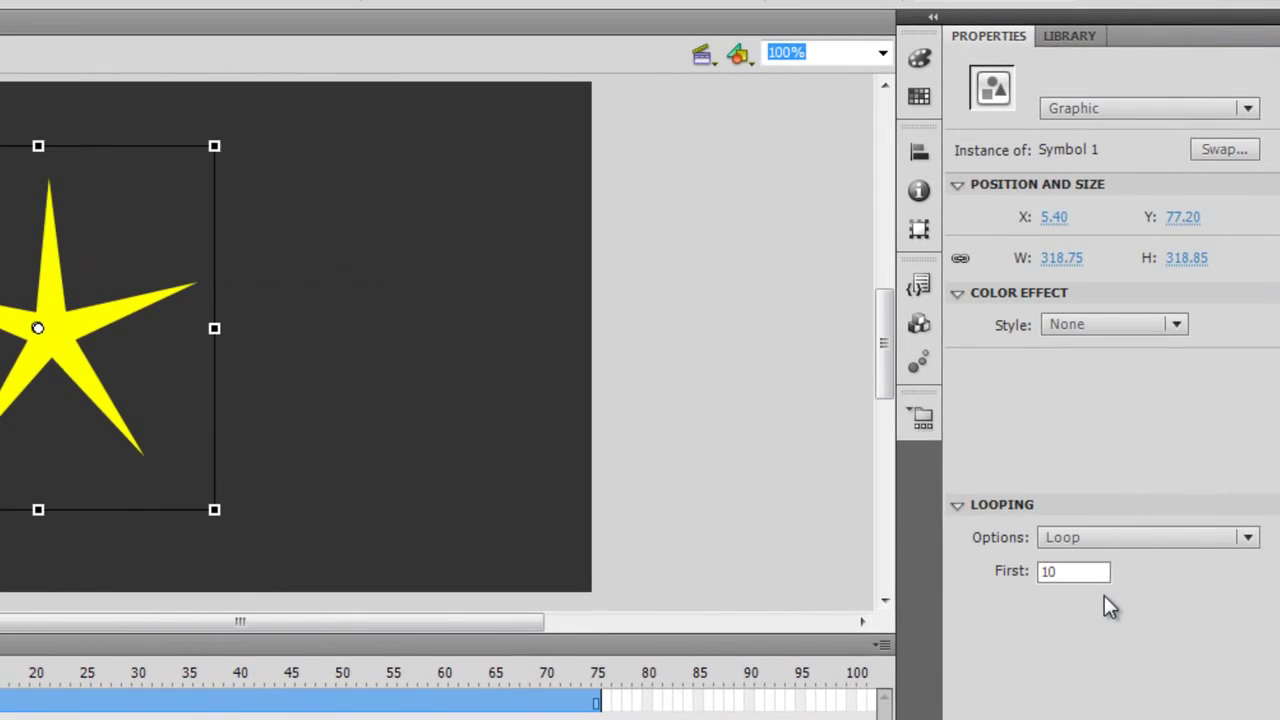
left_click(1015, 541)
left_click(1036, 595)
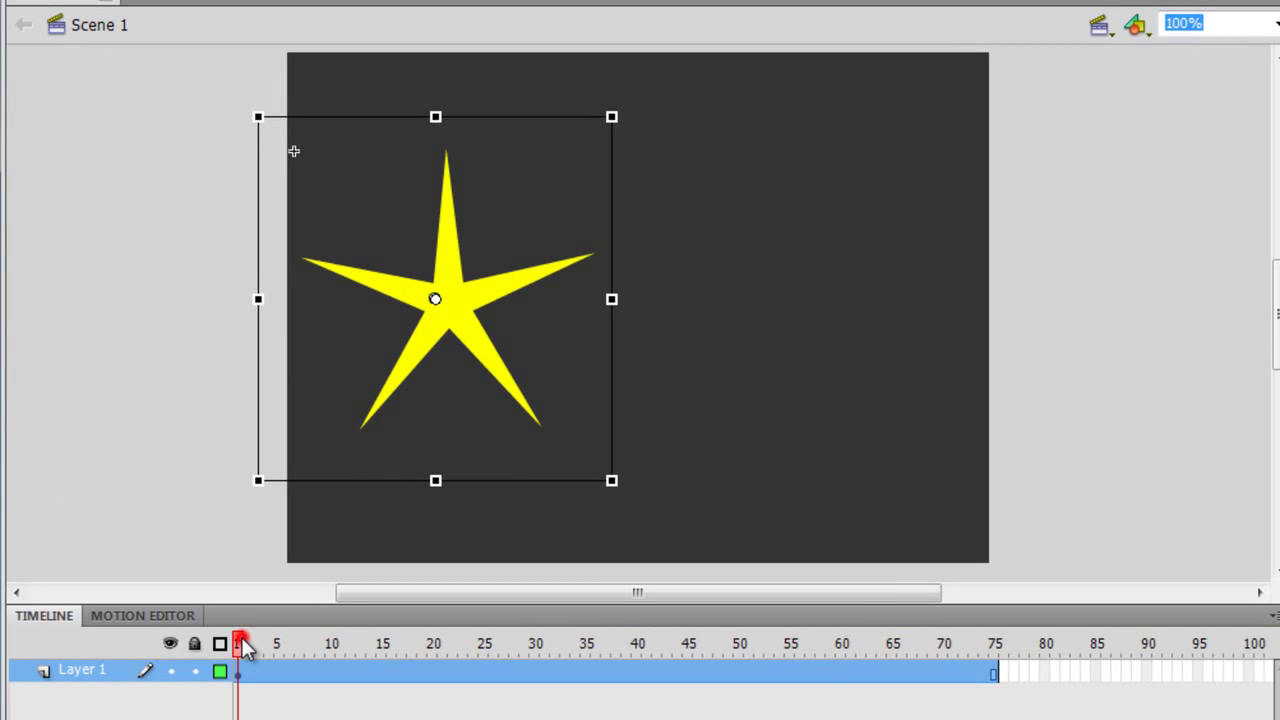
Inspect the animation length inside the star symbol, return to Scene 1, and scrub the playhead through its timeline and back to frame 1.
double_click(457, 310)
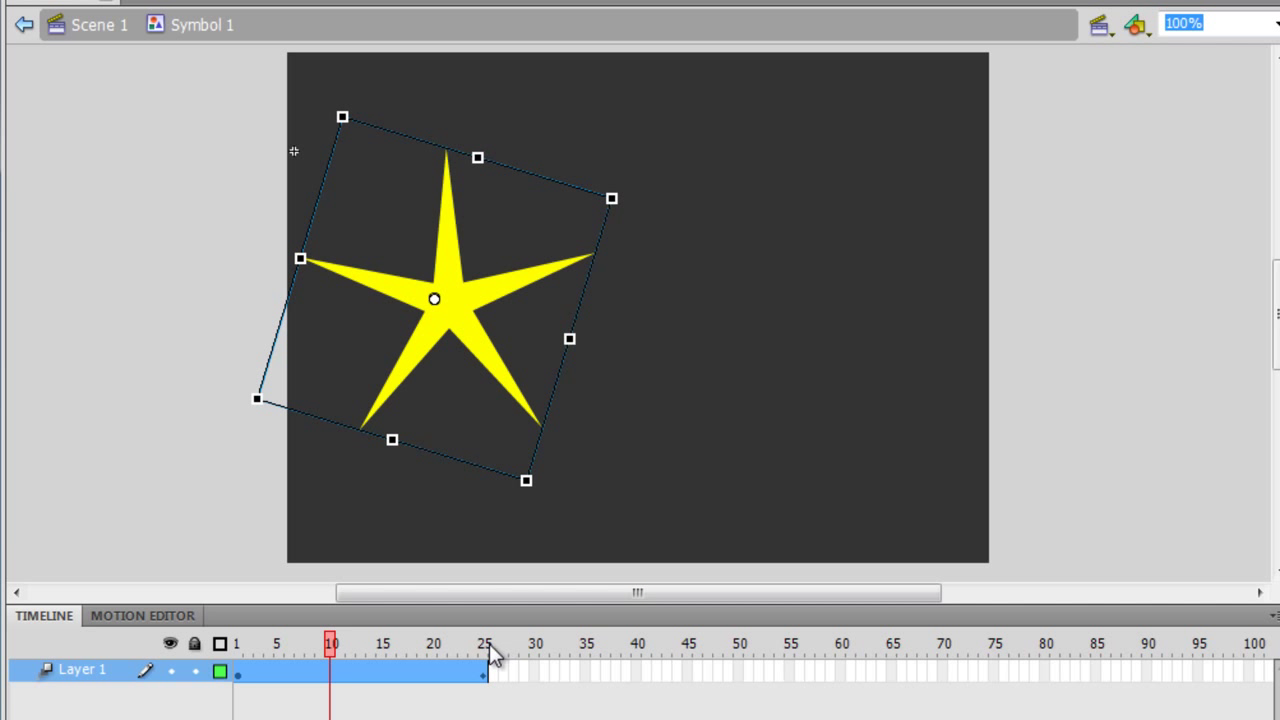
left_click(23, 25)
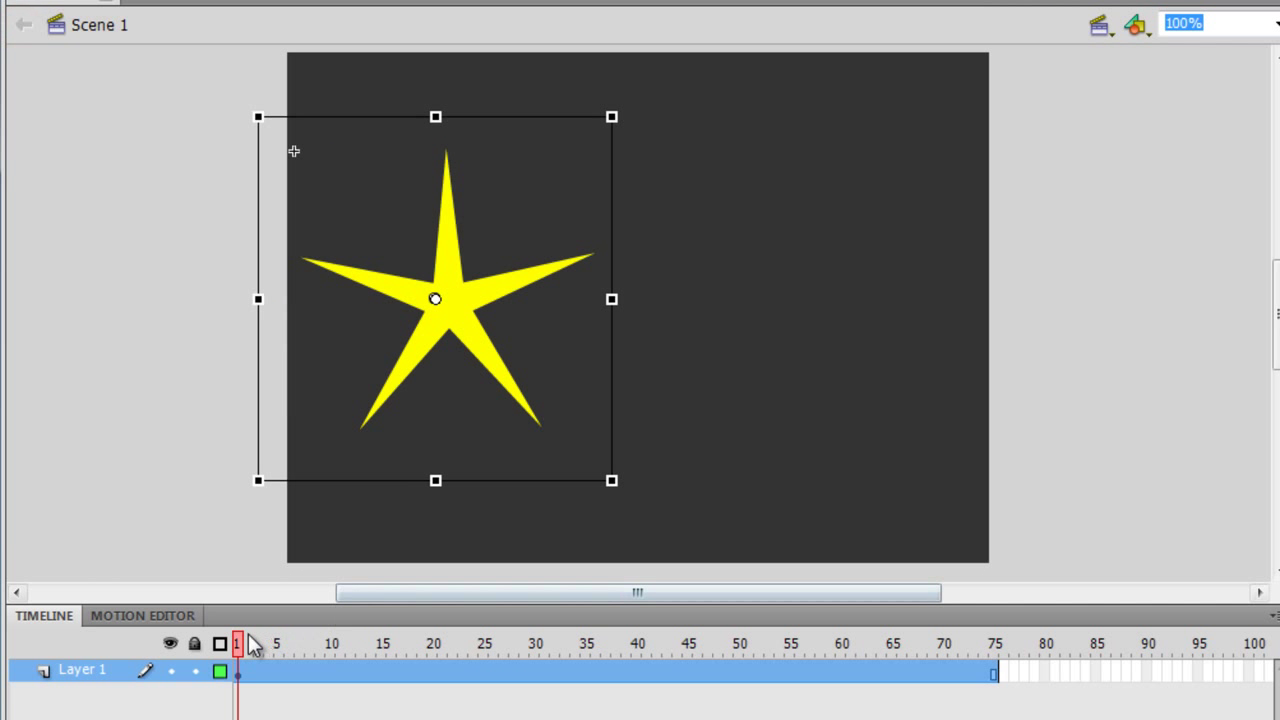
left_click_drag(240, 641, 540, 649)
left_click_drag(956, 647, 827, 572)
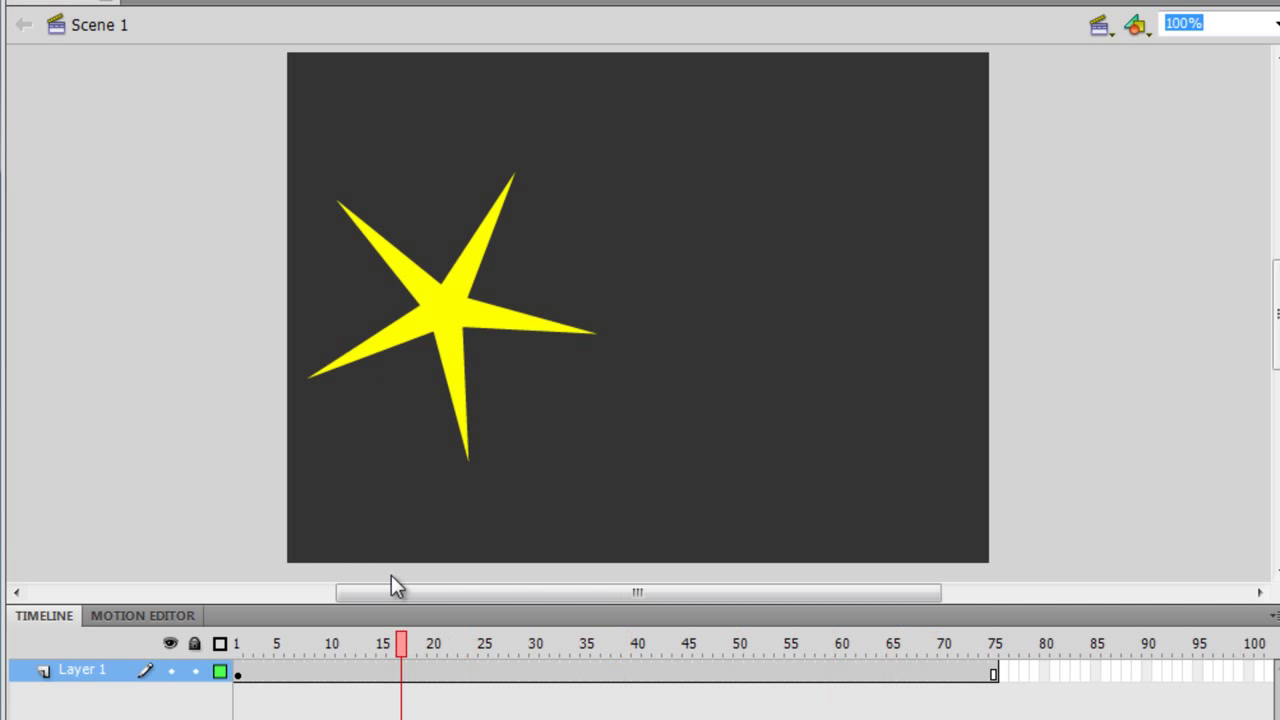
left_click_drag(392, 577, 231, 577)
Place a second instance of Symbol 1 from the library beside the first star, at about X 339, Y 92, and show its properties.
left_click(437, 315)
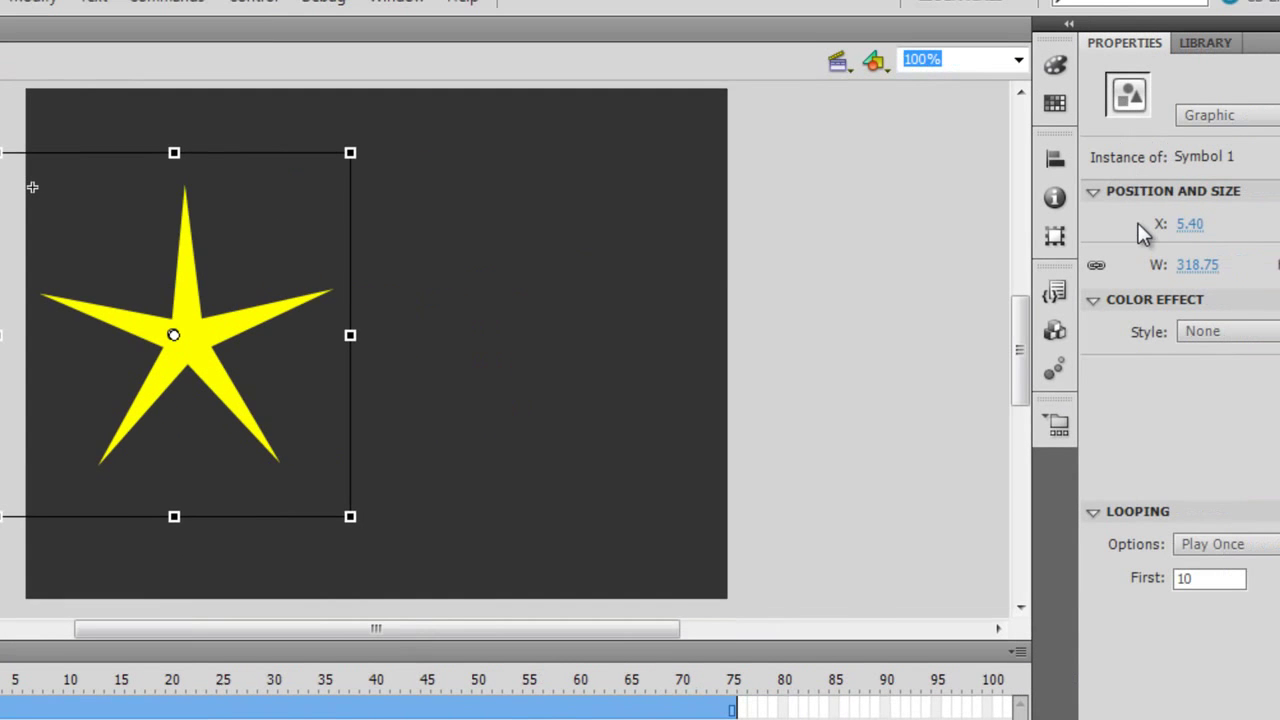
left_click(1225, 42)
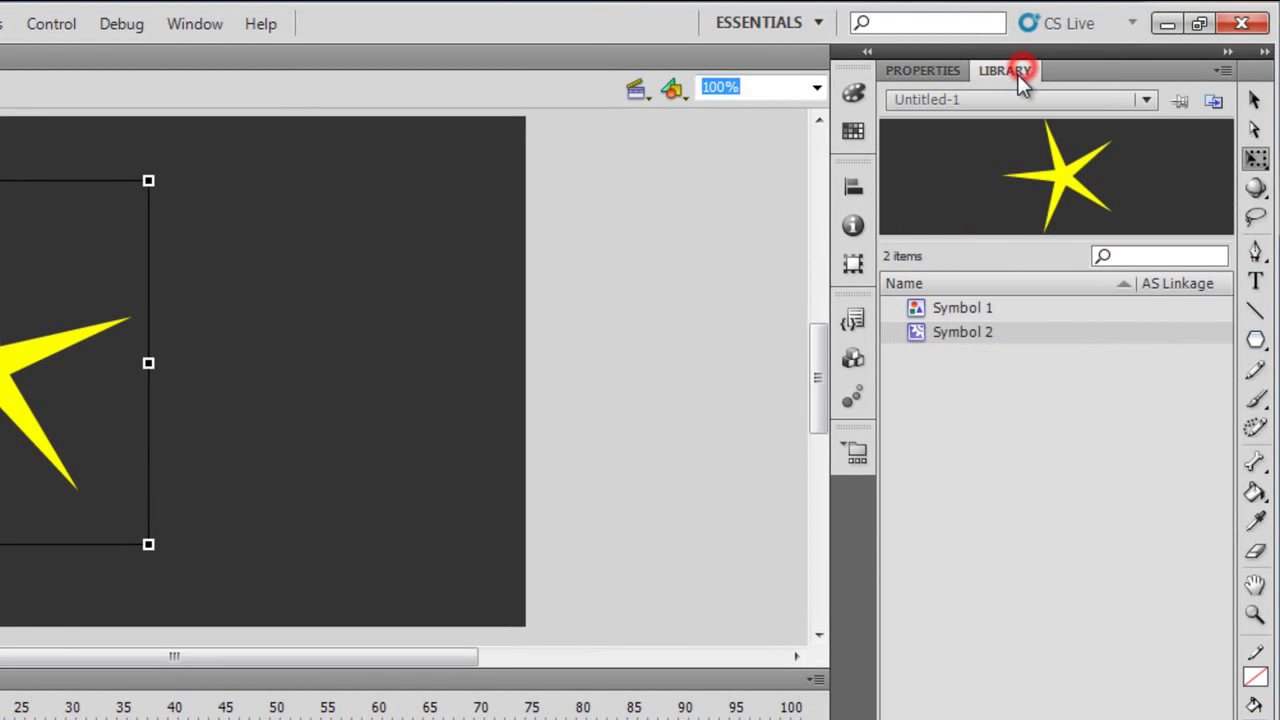
left_click_drag(988, 310, 397, 391)
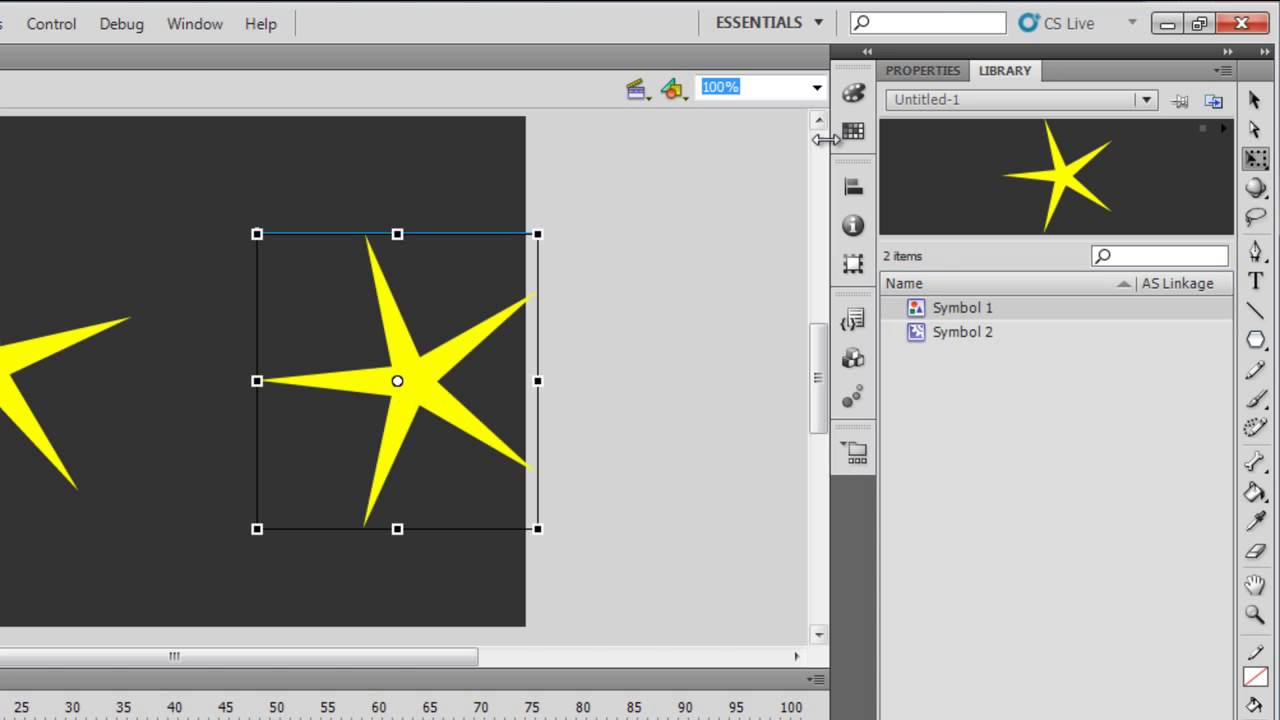
left_click(922, 72)
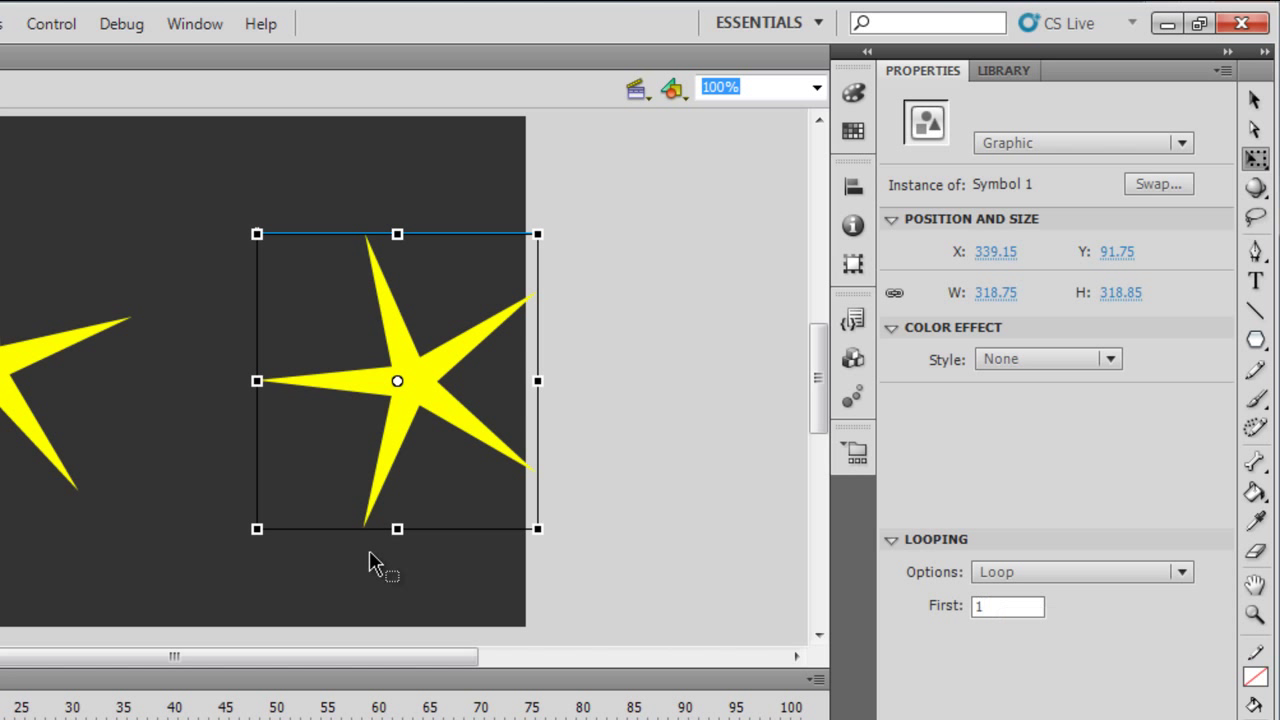
Set the original star's looping option to Loop, starting at frame 10, and test the movie with both stars.
left_click(12, 418)
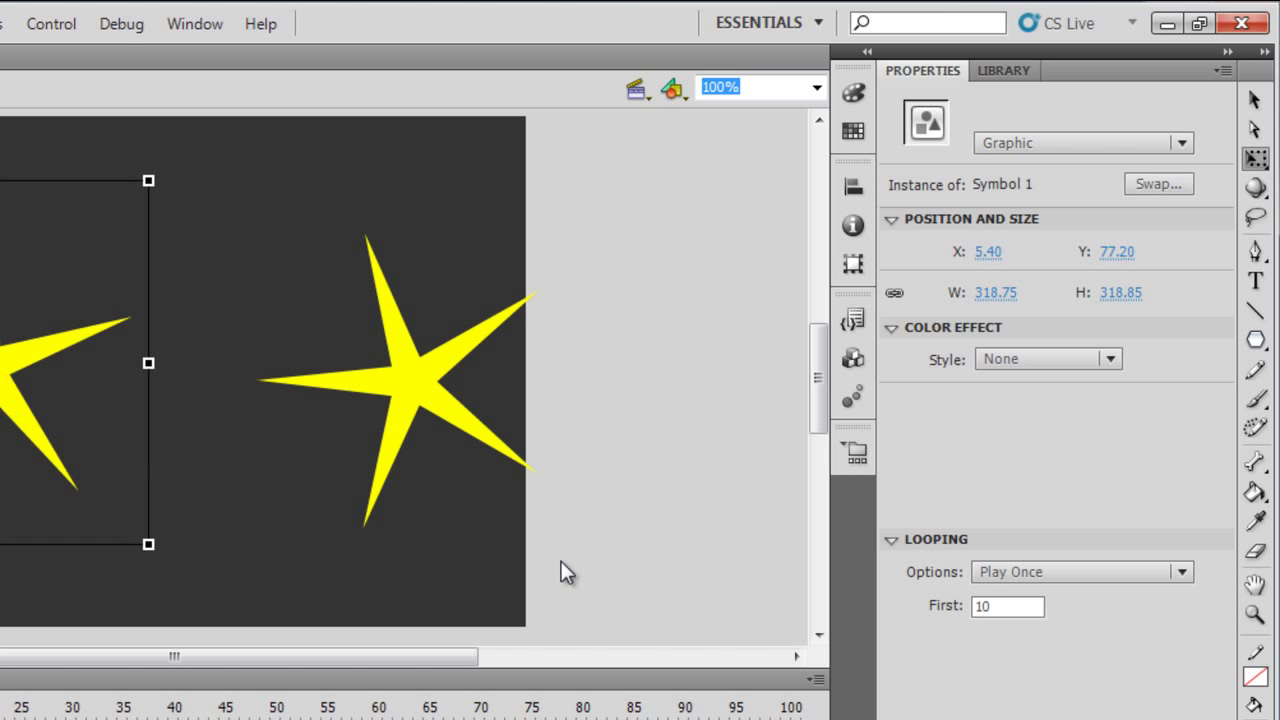
left_click(1037, 558)
left_click(1044, 600)
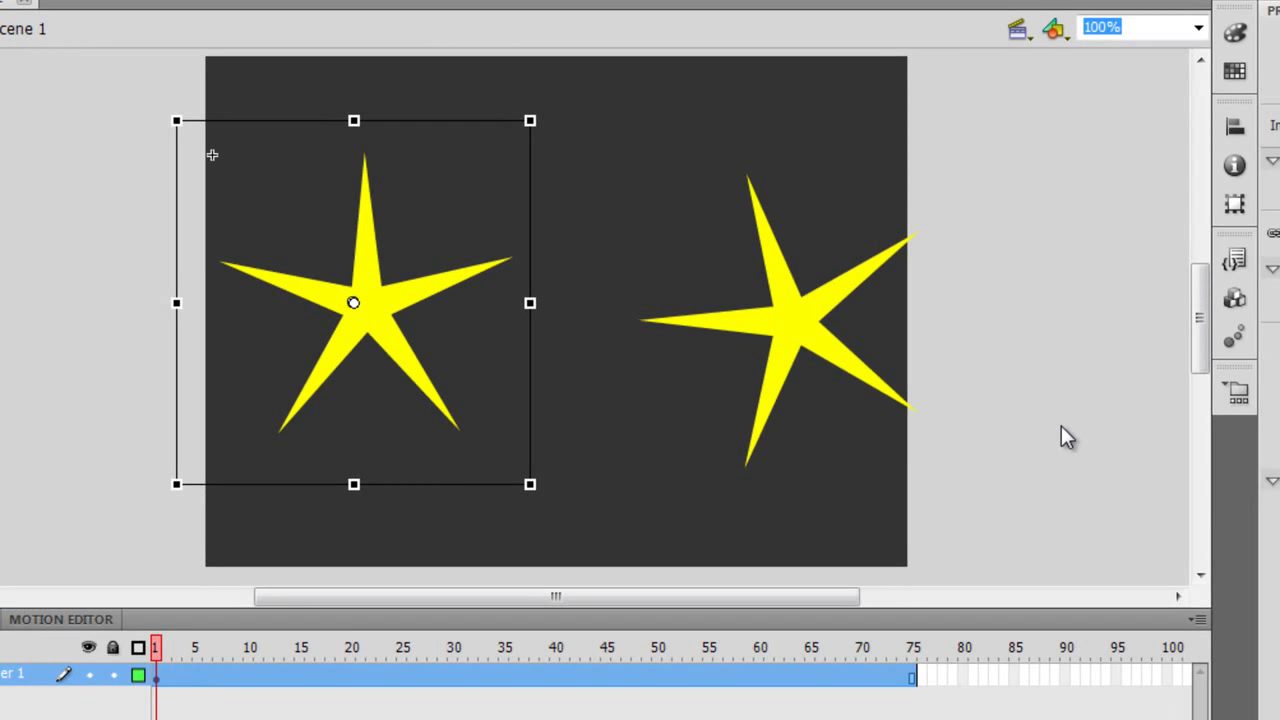
key("ctrl+Return")
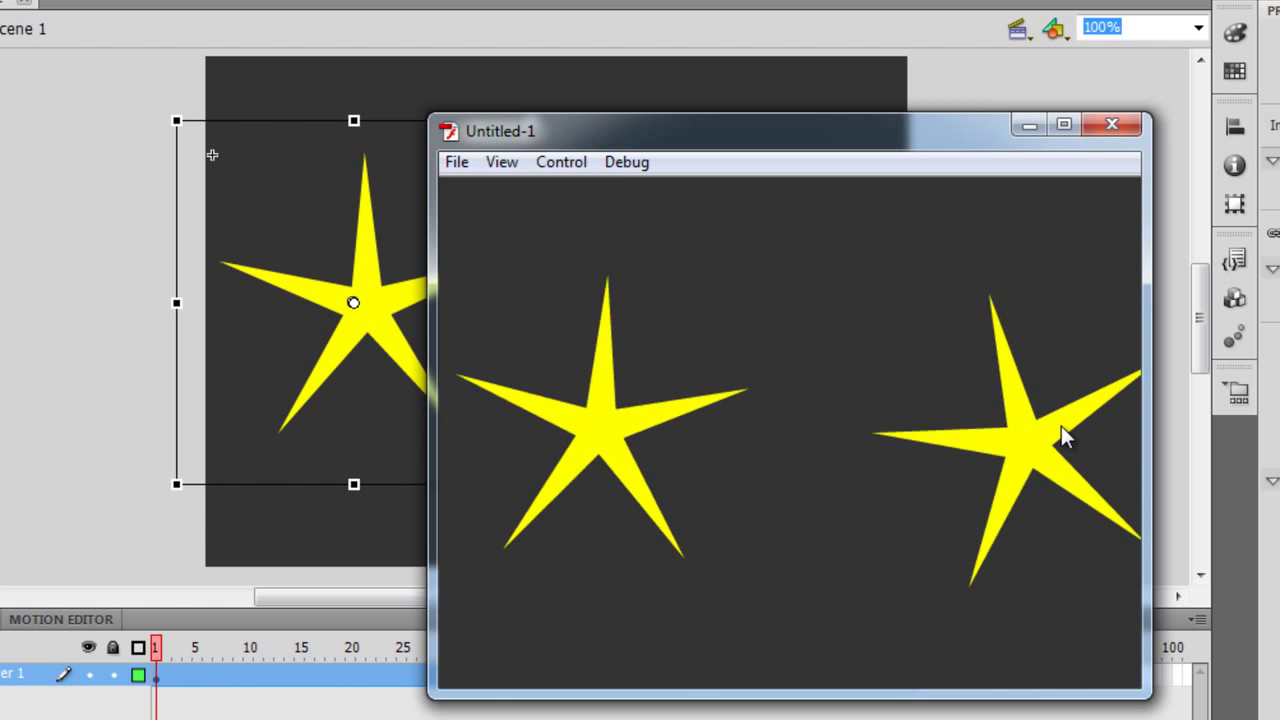
left_click(1112, 125)
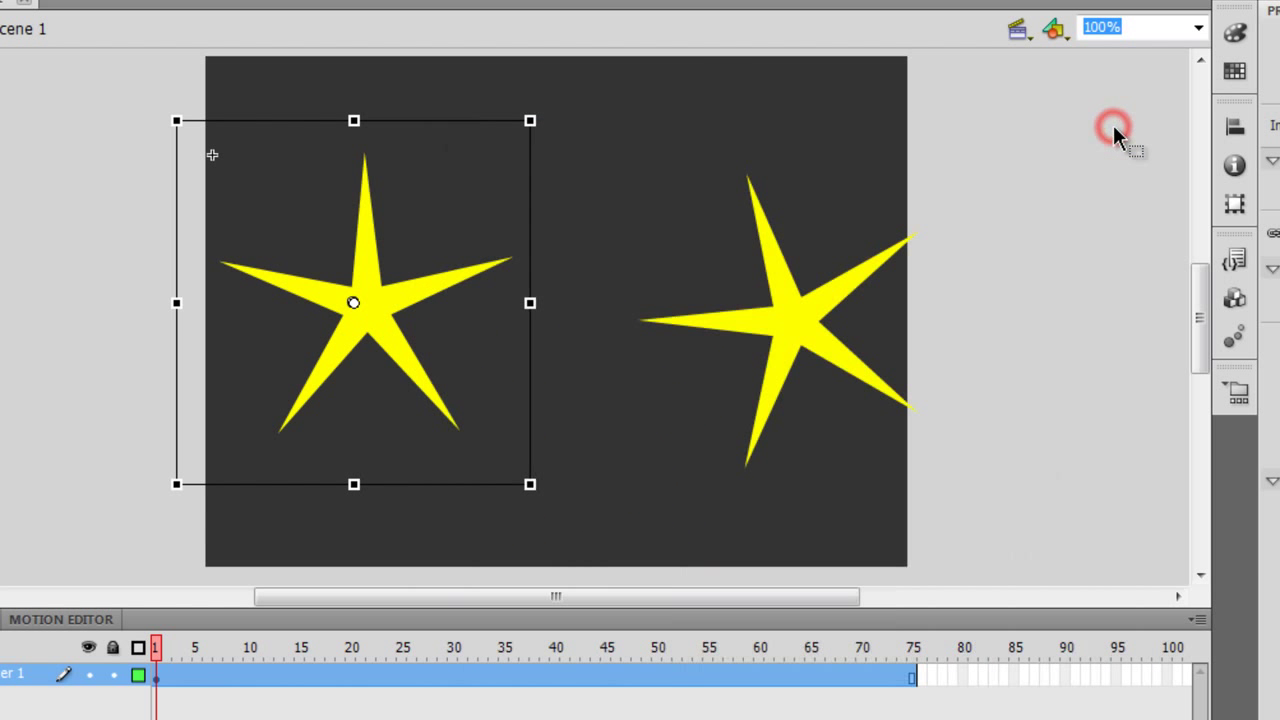
Change the instance behavior of both stars from Graphic to Movie Clip and test the movie.
left_click(332, 321)
left_click(364, 319)
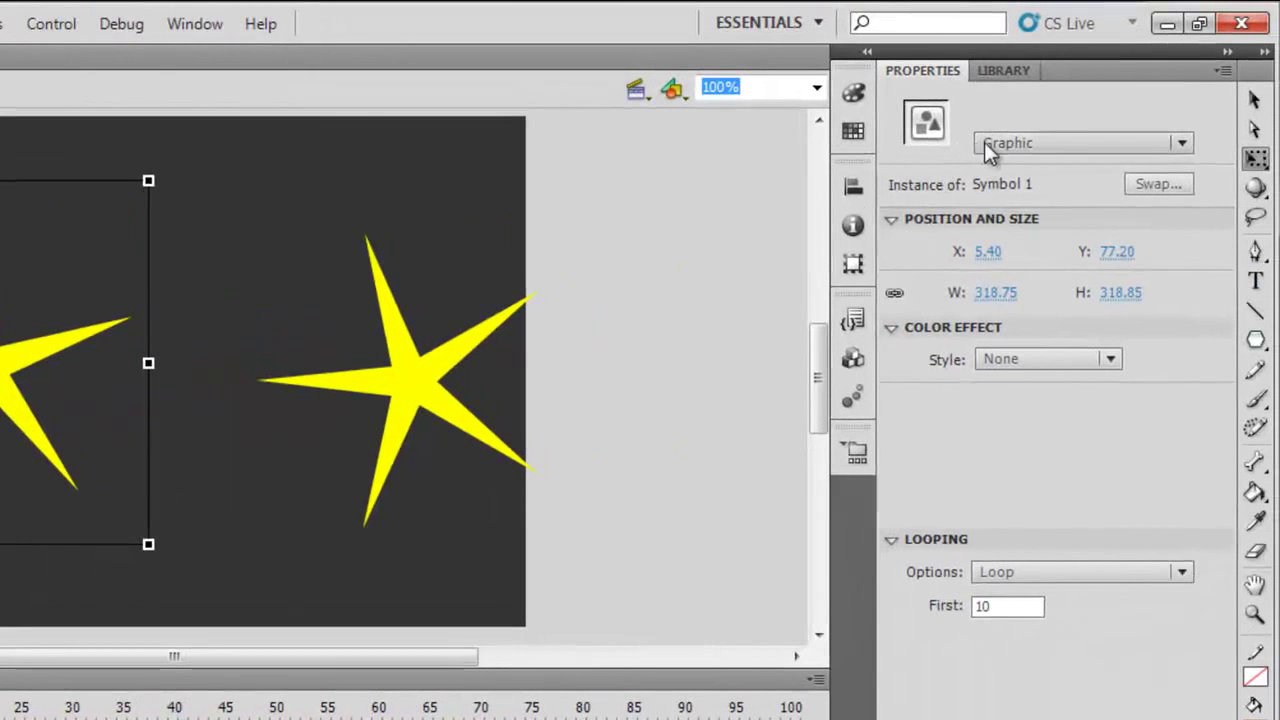
left_click(988, 145)
left_click(1050, 175)
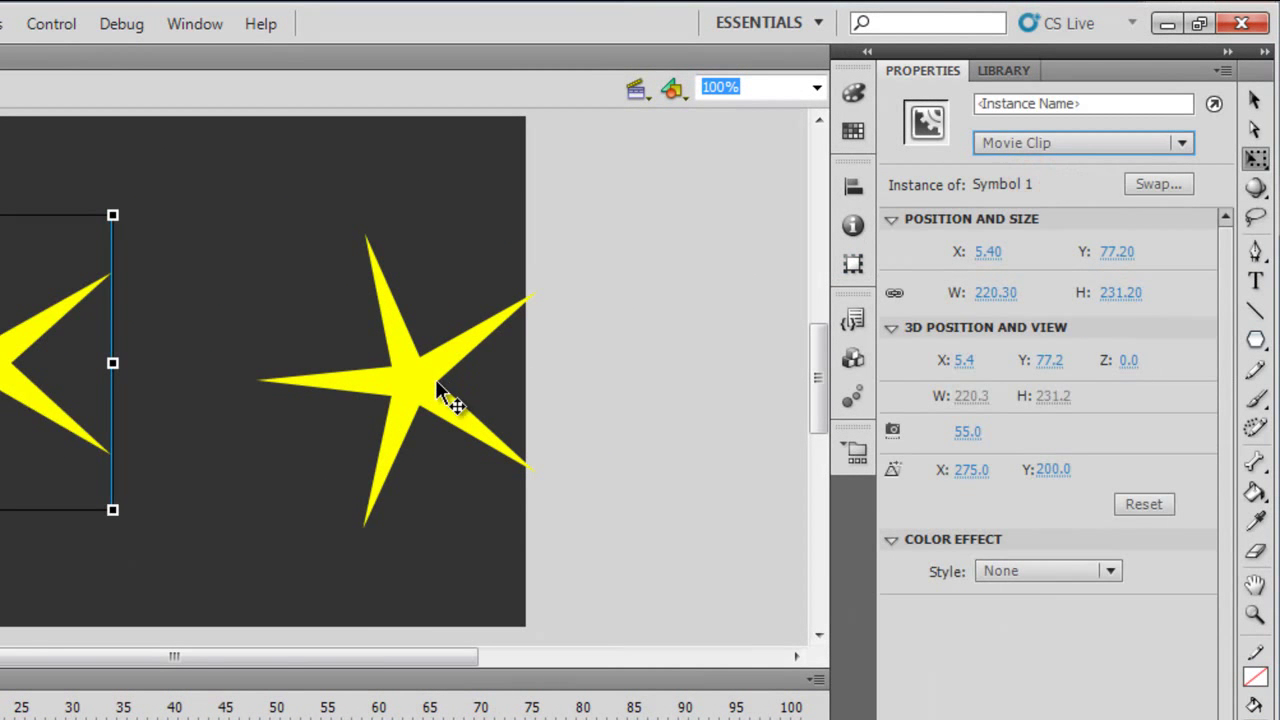
left_click(430, 384)
left_click(1060, 146)
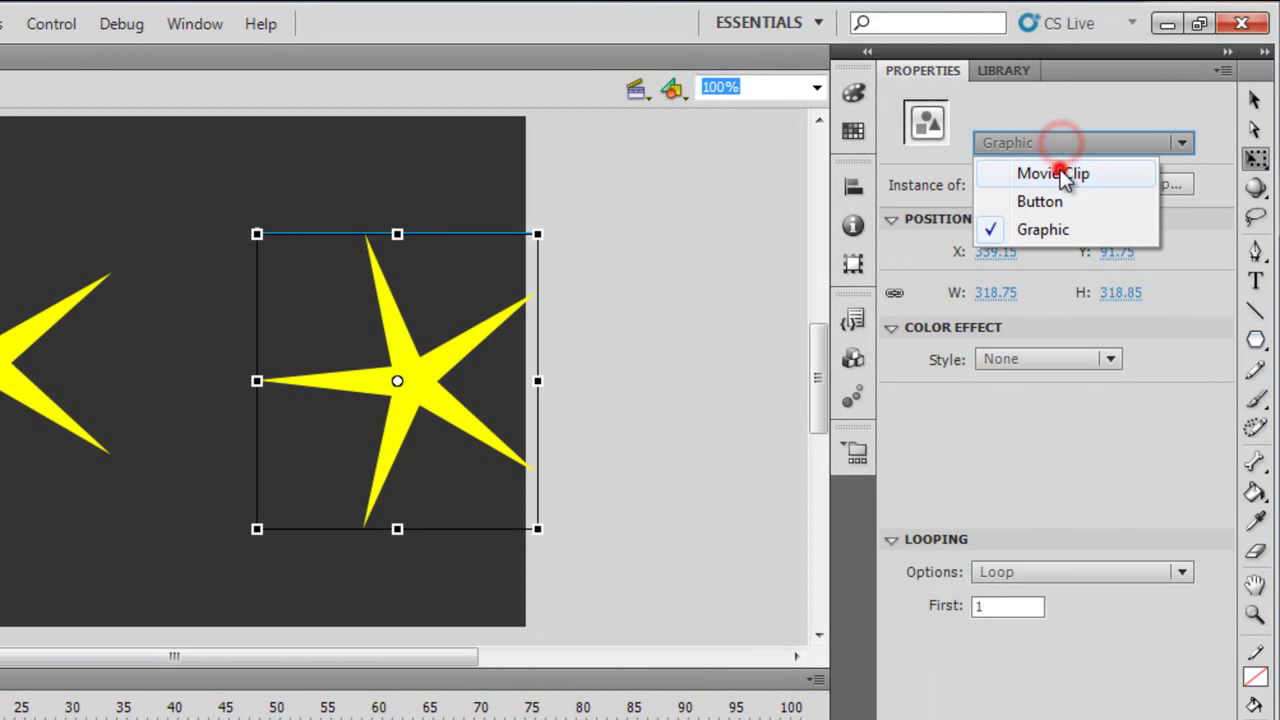
left_click(1057, 175)
left_click(684, 338)
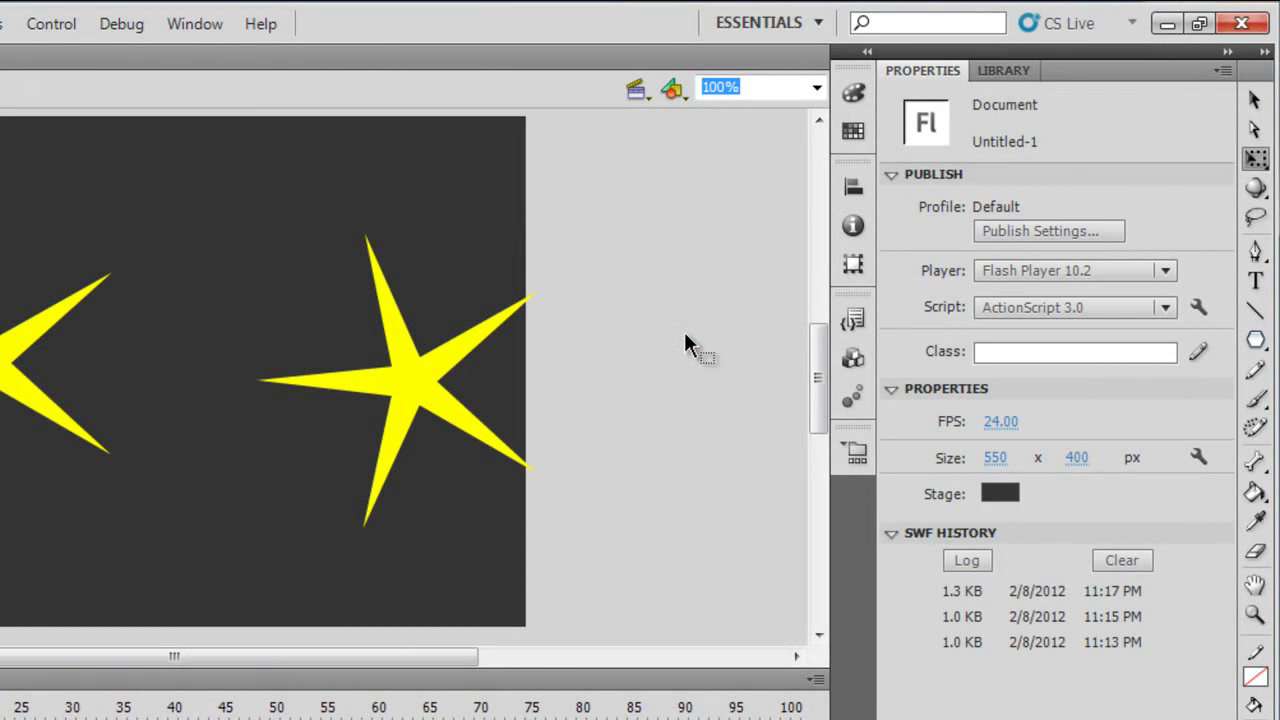
key("ctrl+Return")
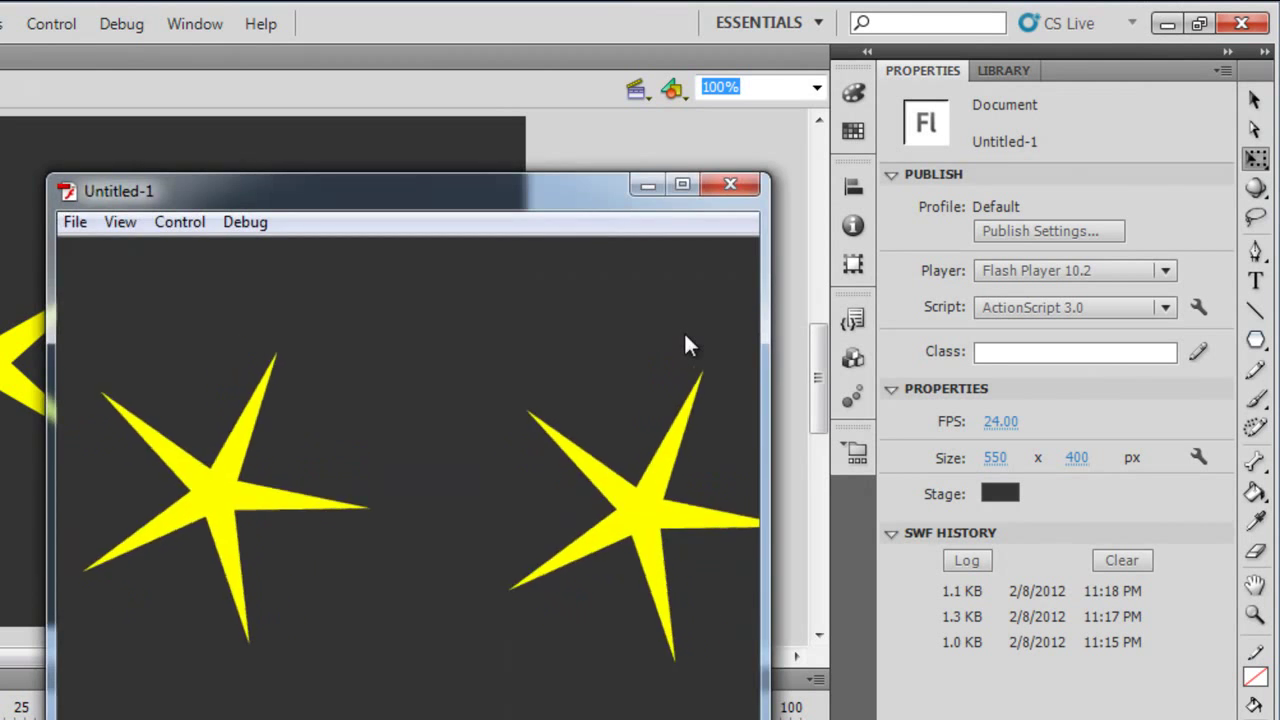